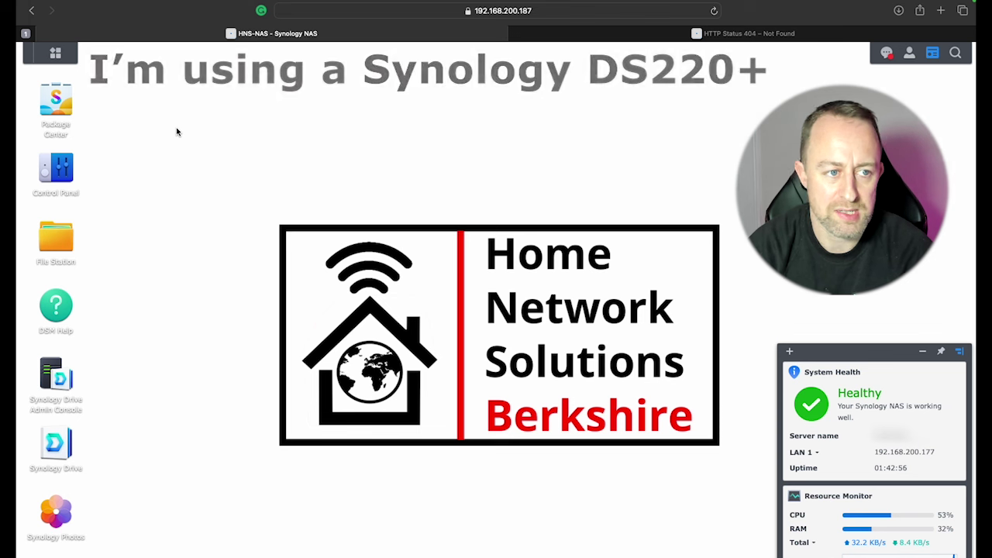
Step: Search Package Center for 'Docker', install Container Manager and confirm it shows Running
{"action": "left_click", "coordinate": [56, 108]}
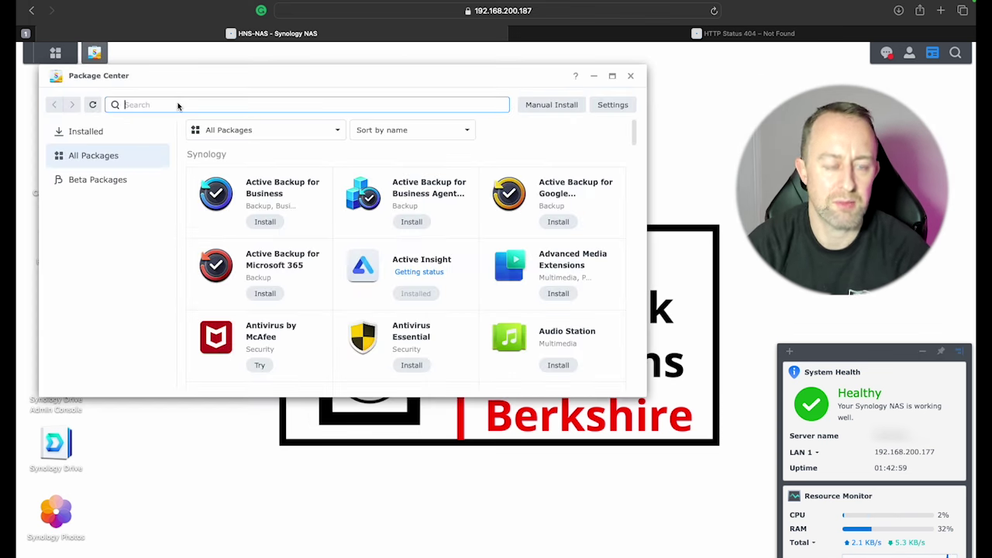
{"action": "type", "text": "Docke"}
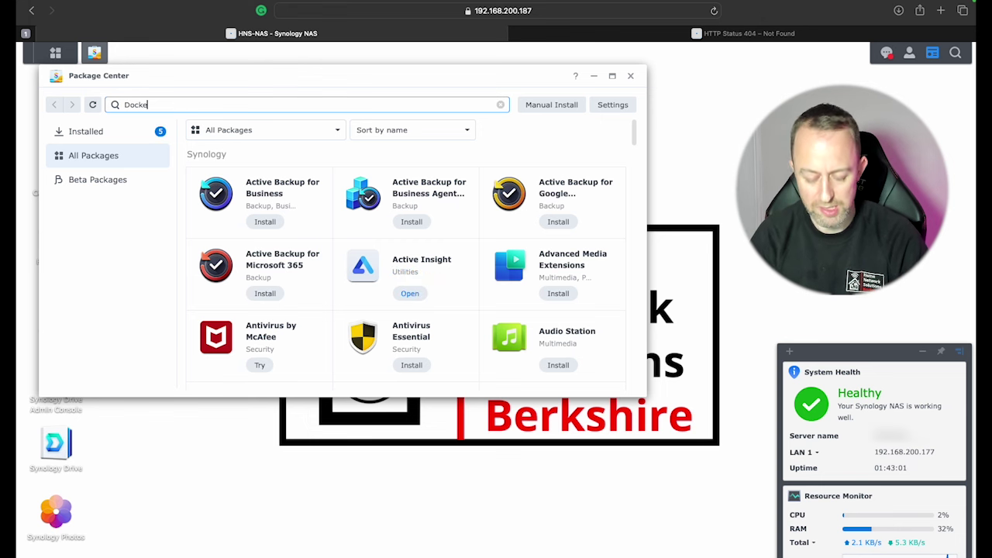
{"action": "type", "text": "r"}
{"action": "key", "text": "Return"}
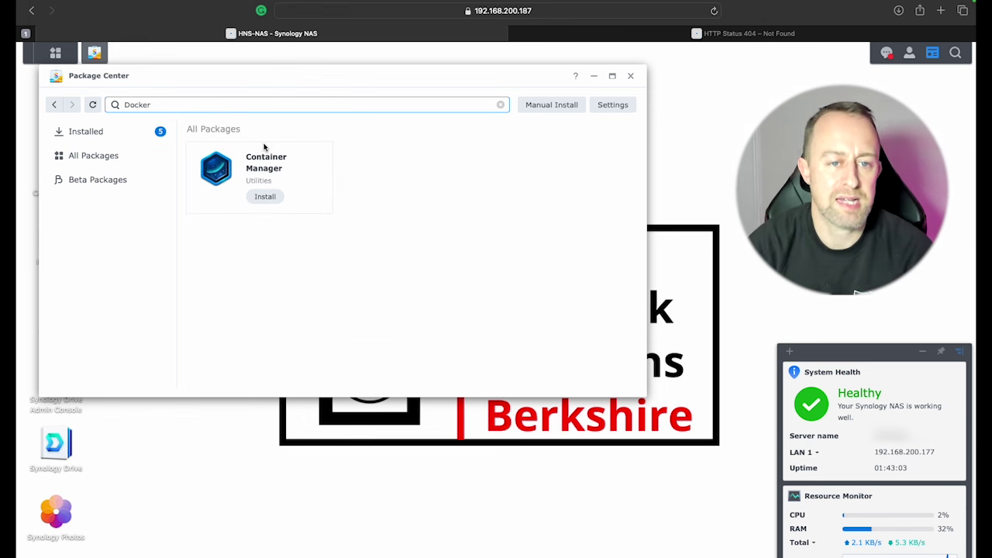
{"action": "left_click", "coordinate": [265, 197]}
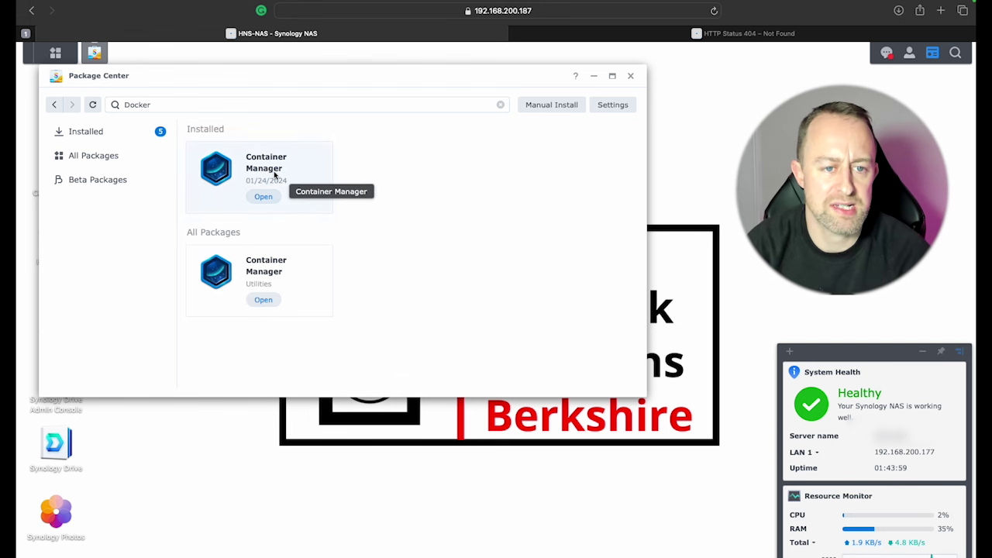
{"action": "left_click", "coordinate": [270, 171]}
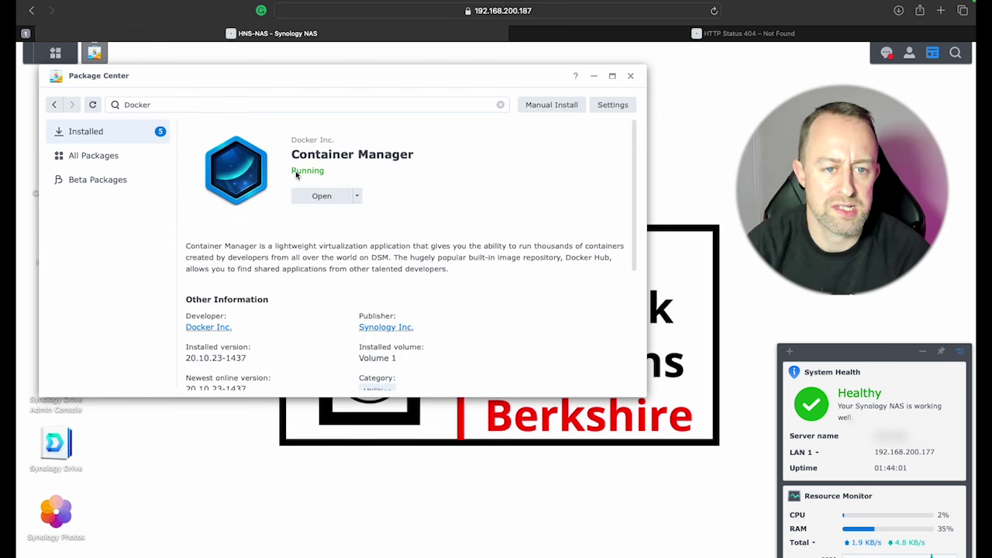
Step: In File Station, create a folder named 'unifi' inside the docker share, then close File Station
{"action": "left_click", "coordinate": [632, 77]}
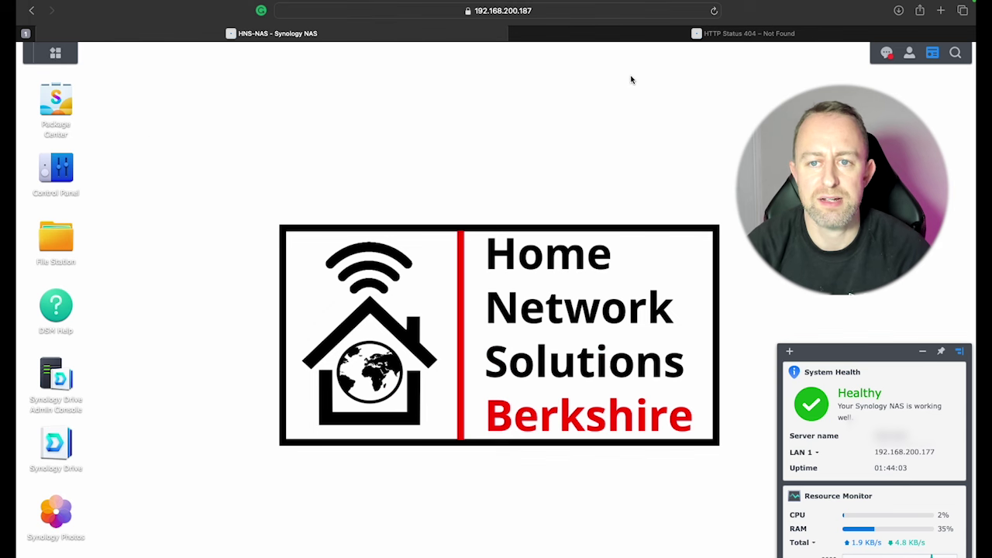
{"action": "left_click", "coordinate": [62, 235]}
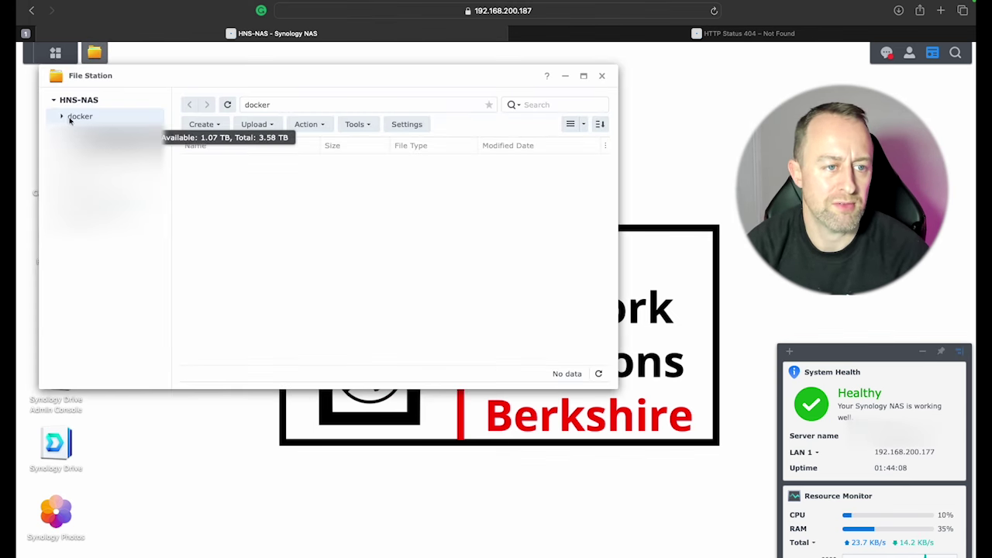
{"action": "right_click", "coordinate": [81, 117]}
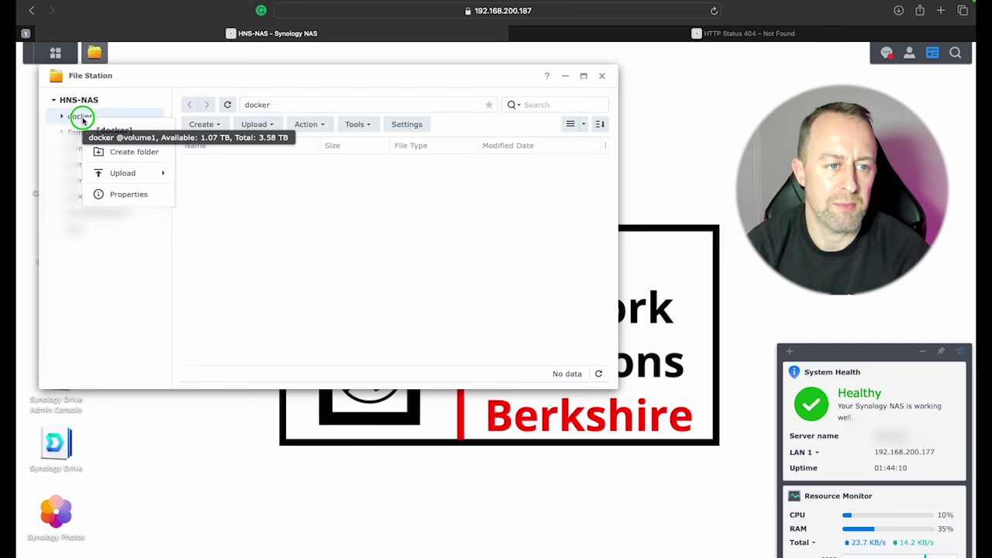
{"action": "left_click", "coordinate": [117, 153]}
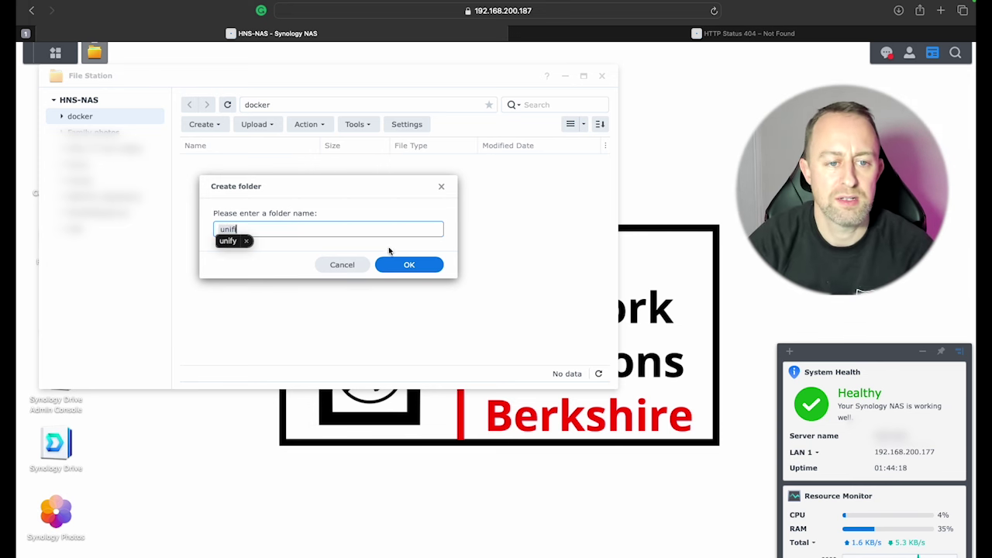
{"action": "left_click", "coordinate": [246, 241]}
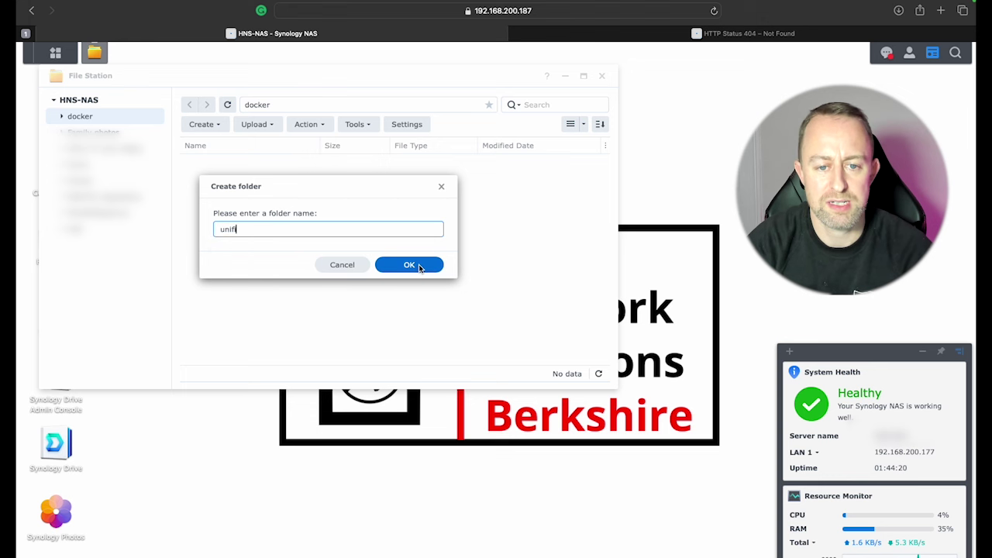
{"action": "left_click", "coordinate": [405, 264]}
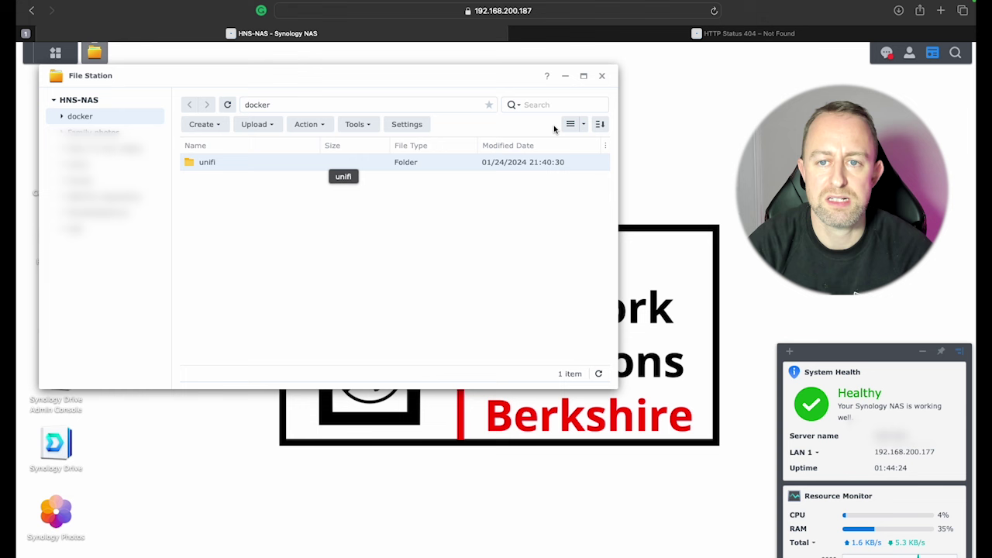
{"action": "left_click", "coordinate": [602, 76]}
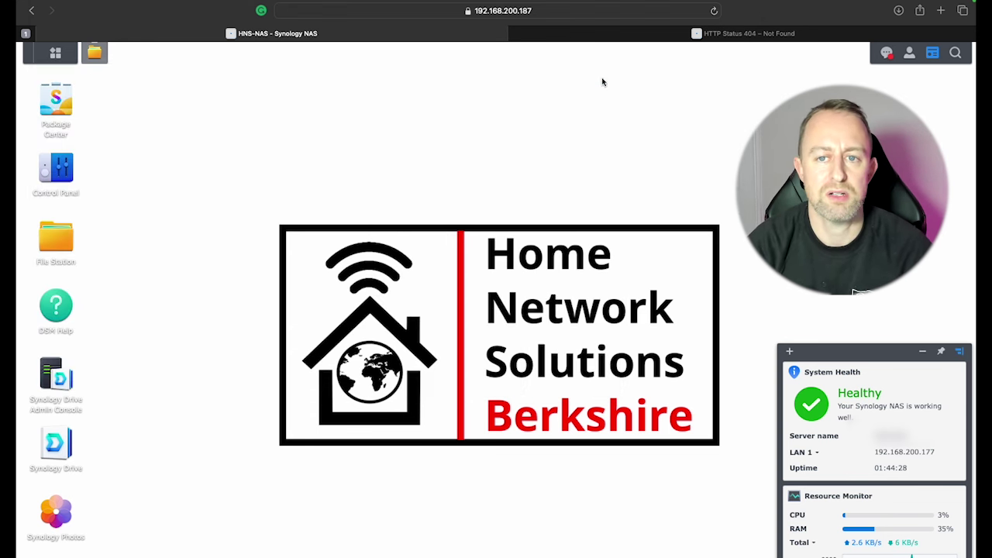
Step: Set LAN 1 to manual configuration with IP 192.168.200.177 as default gateway
{"action": "left_click", "coordinate": [60, 172]}
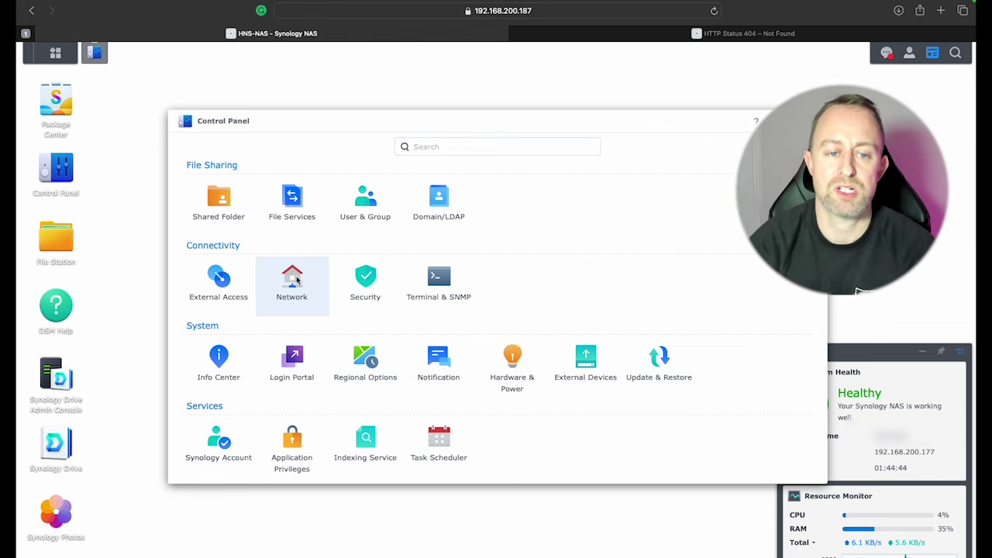
{"action": "left_click", "coordinate": [296, 279]}
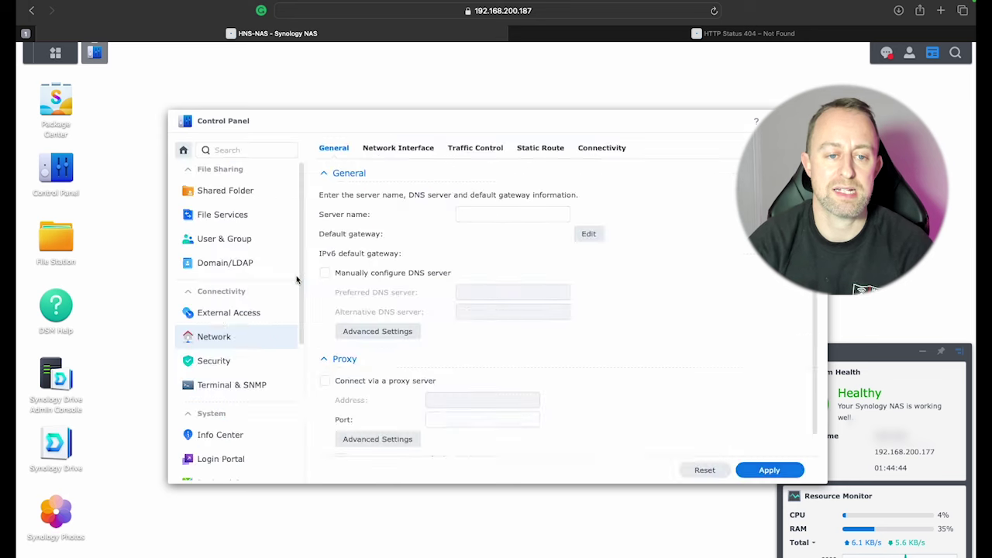
{"action": "left_click", "coordinate": [401, 149]}
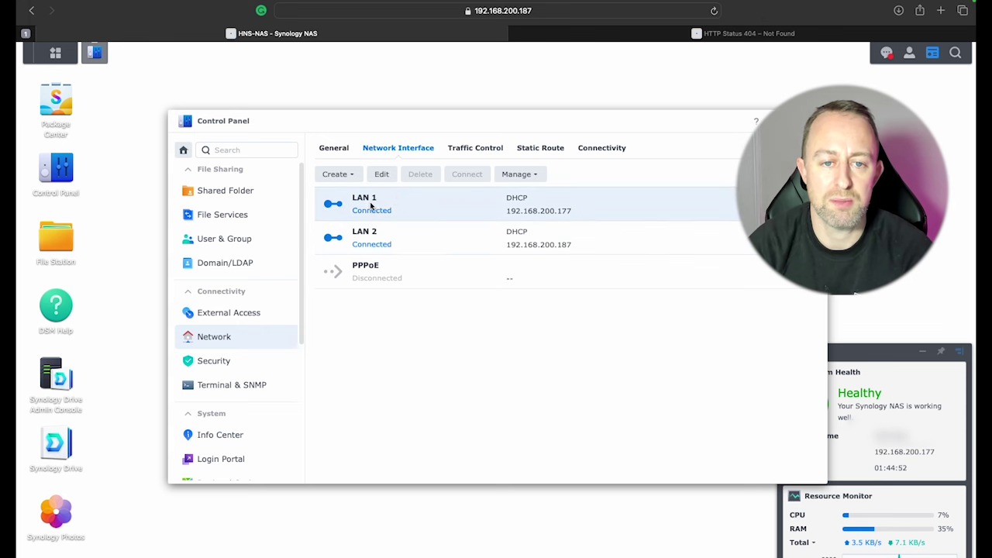
{"action": "left_click", "coordinate": [373, 206]}
{"action": "left_click", "coordinate": [382, 175]}
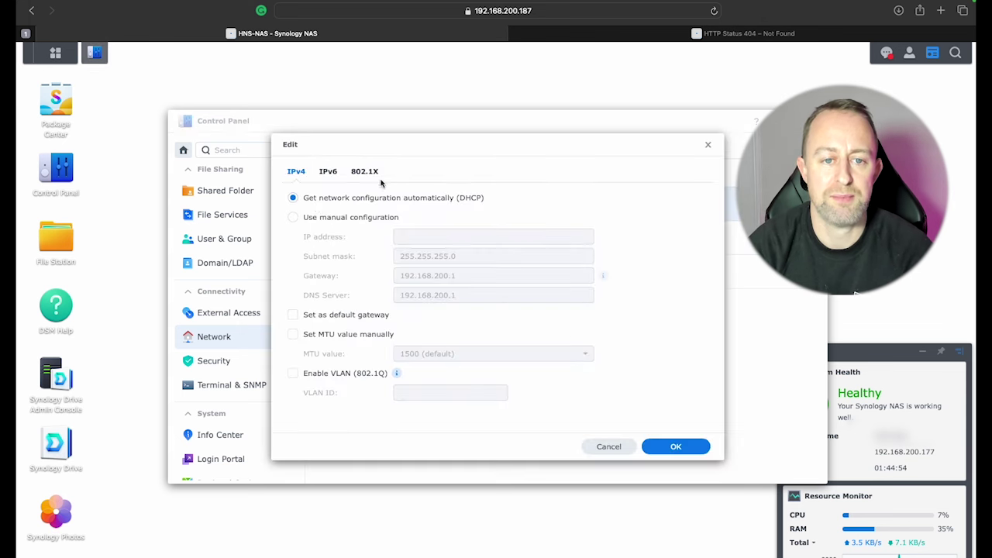
{"action": "left_click", "coordinate": [293, 218]}
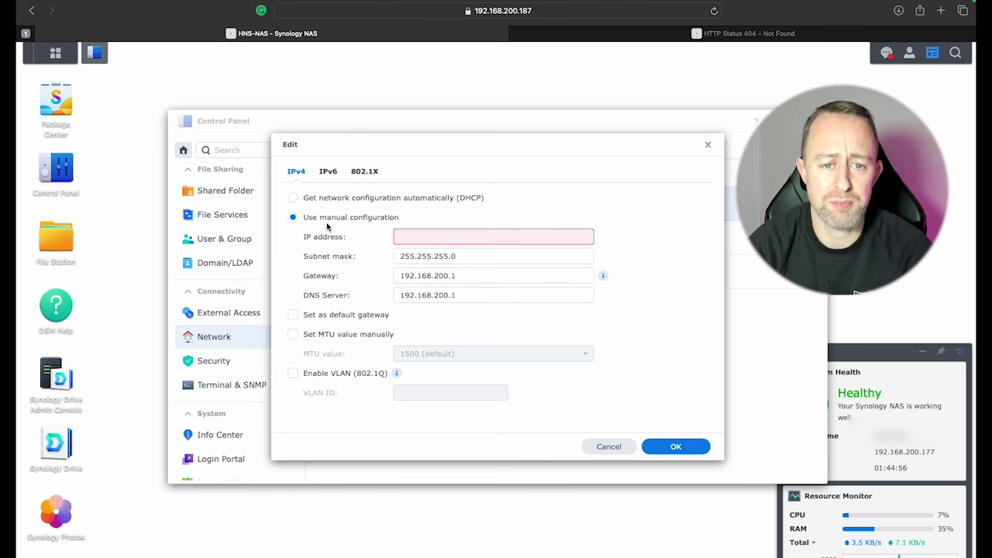
{"action": "left_click", "coordinate": [406, 237]}
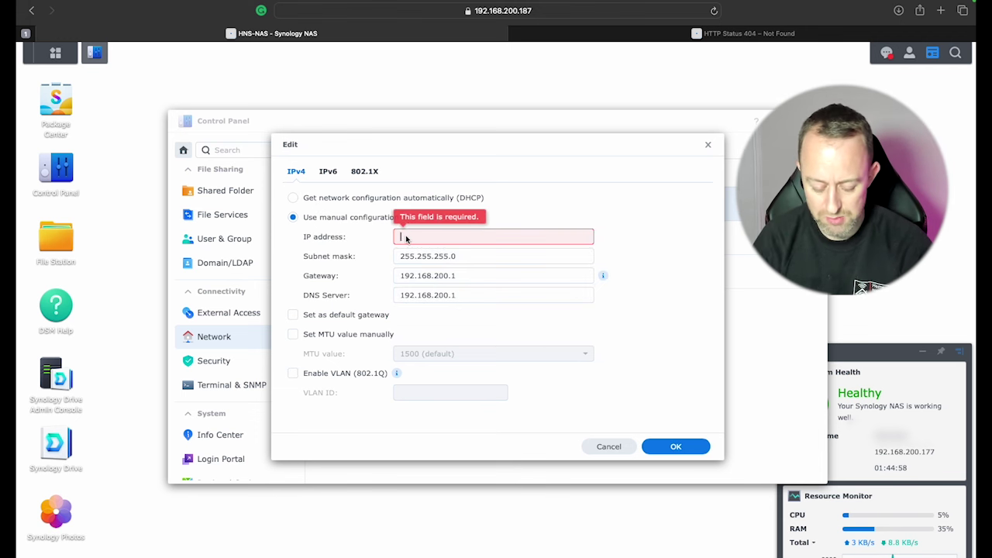
{"action": "type", "text": "192.168.200.177"}
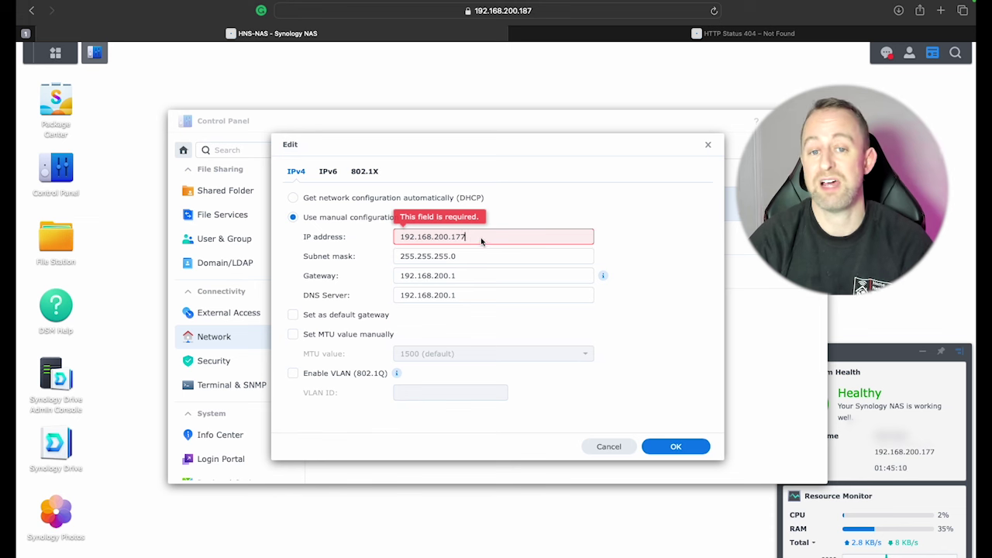
{"action": "left_click", "coordinate": [292, 315]}
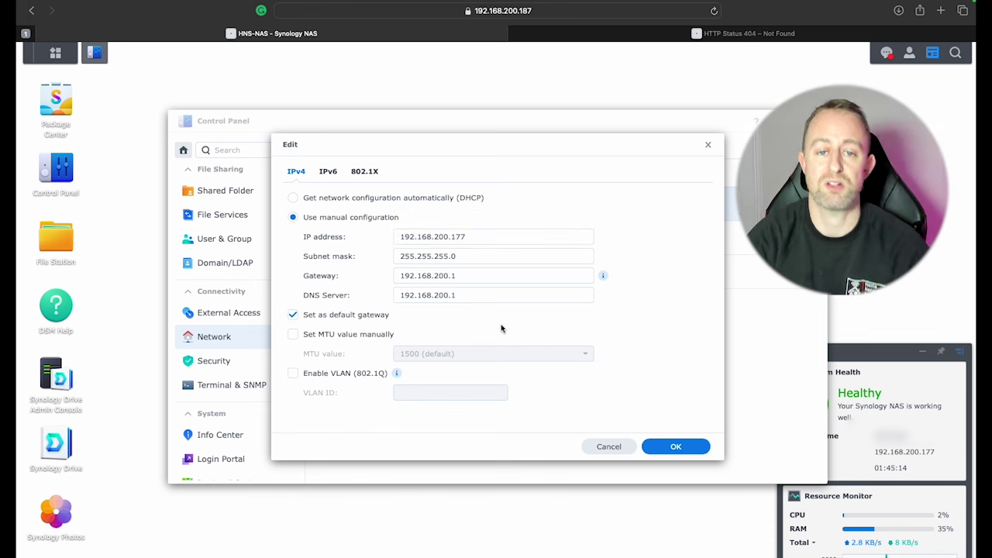
{"action": "left_click", "coordinate": [673, 452]}
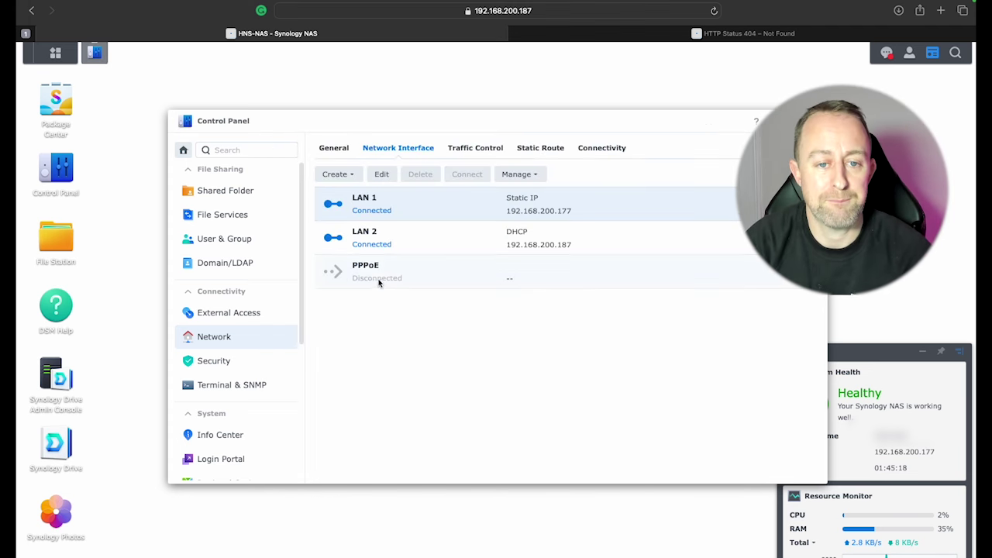
Step: Set LAN 2 to manual configuration with IP 192.168.200.187, ticking Set as default gateway
{"action": "left_click", "coordinate": [378, 241]}
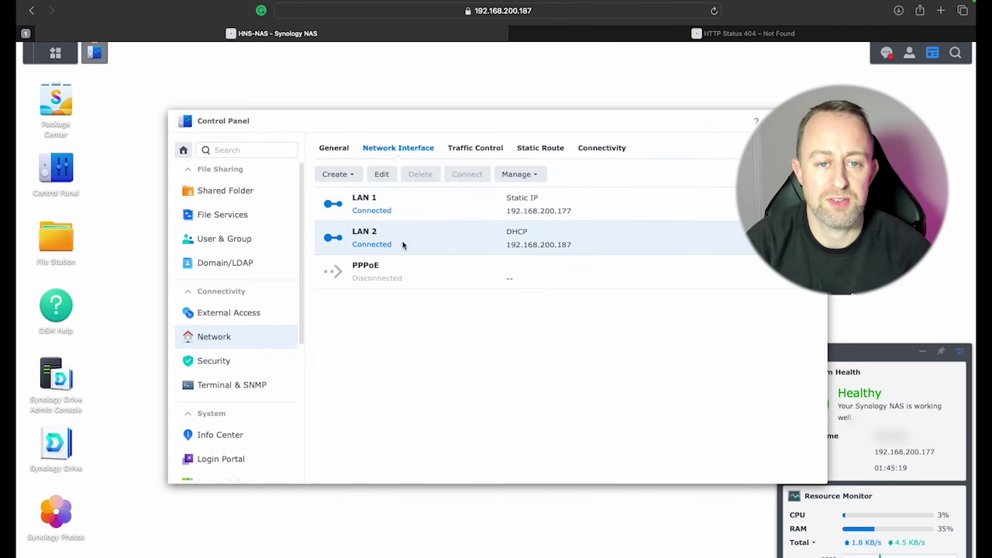
{"action": "left_click", "coordinate": [381, 175]}
{"action": "left_click", "coordinate": [293, 218]}
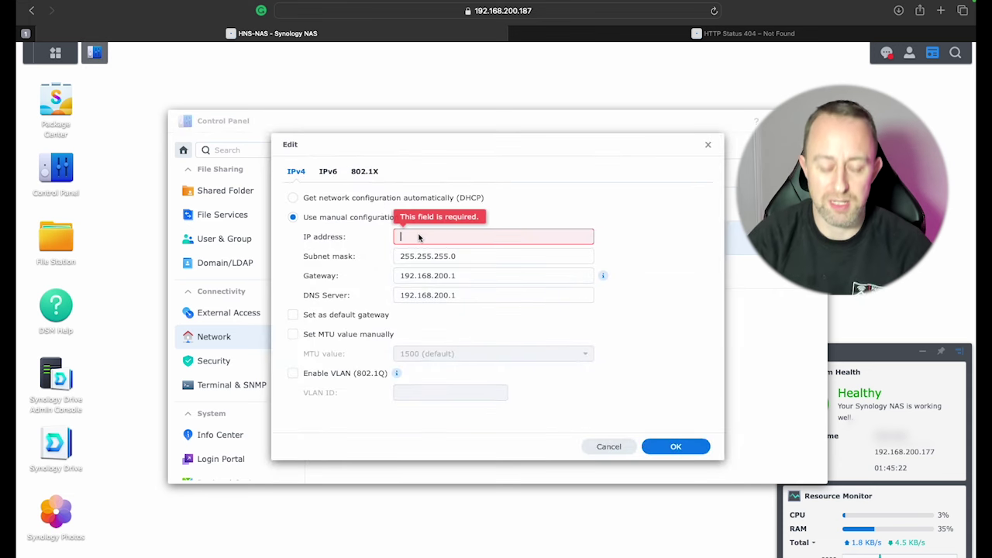
{"action": "type", "text": "192.168.200.187"}
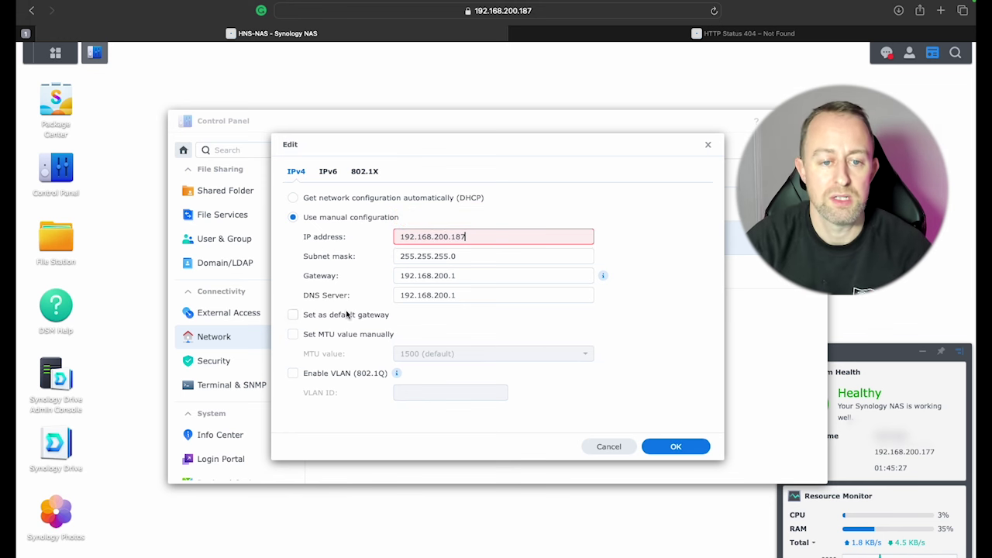
{"action": "left_click", "coordinate": [293, 314]}
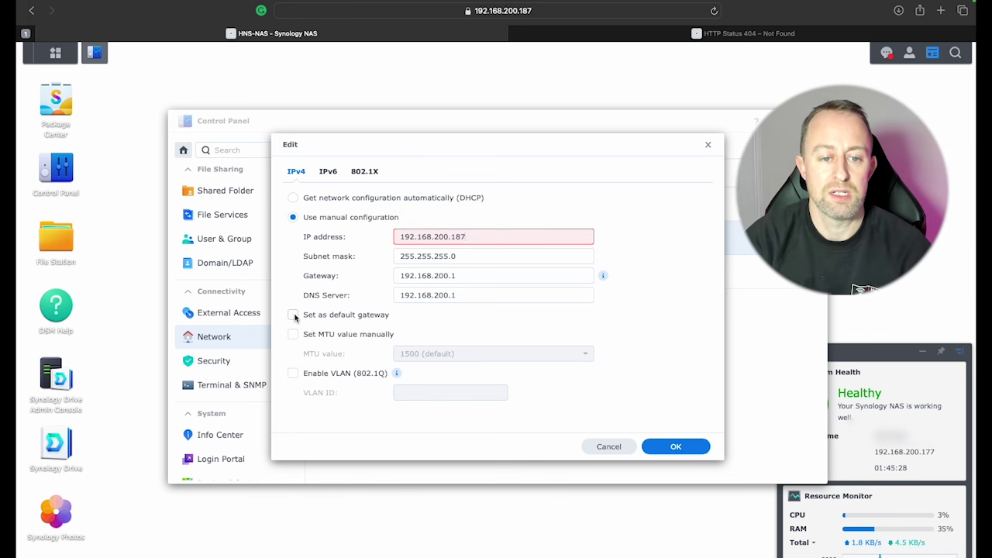
{"action": "left_click", "coordinate": [671, 446]}
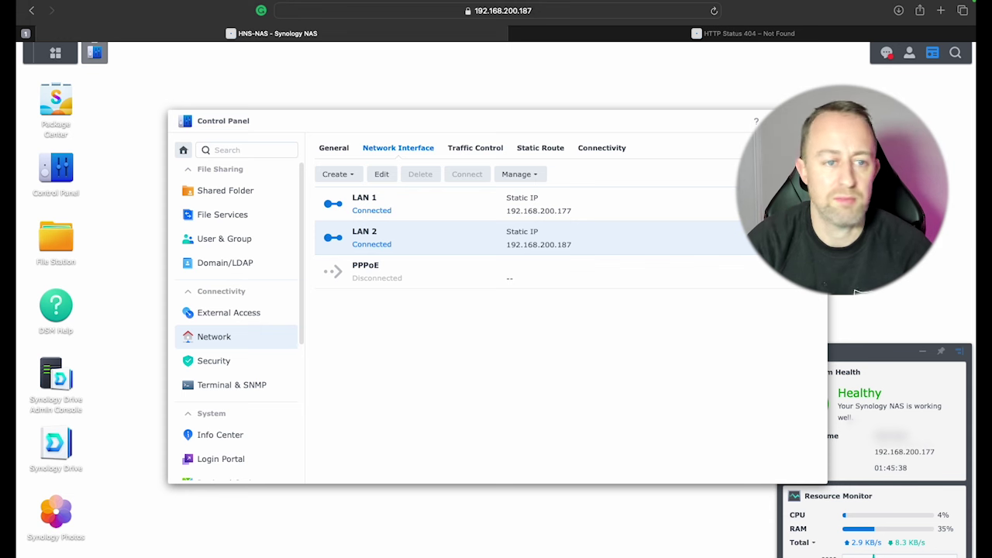
Step: Find Task Scheduler via the Control Panel 'task' search and create a user-defined script task
{"action": "left_click", "coordinate": [248, 149]}
{"action": "type", "text": "t"}
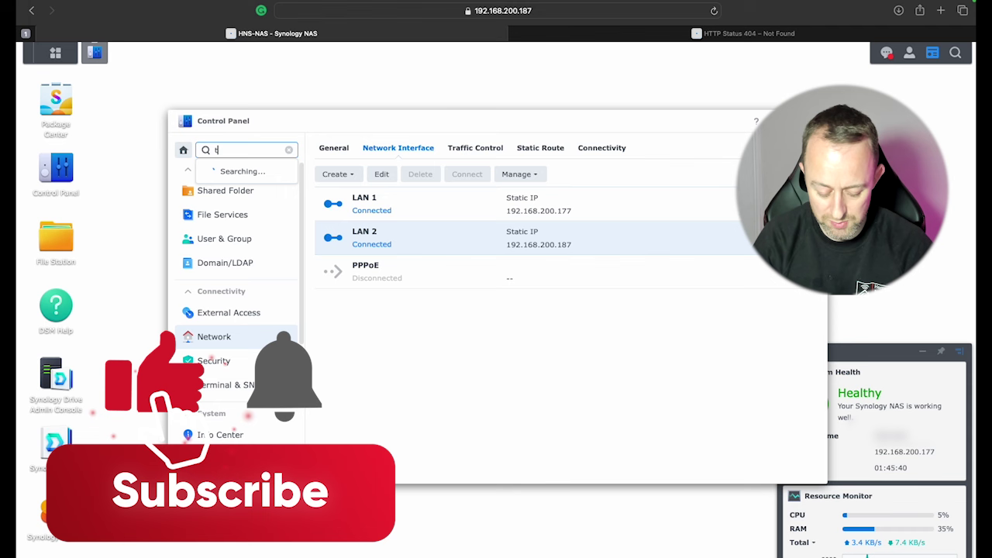
{"action": "type", "text": "ask"}
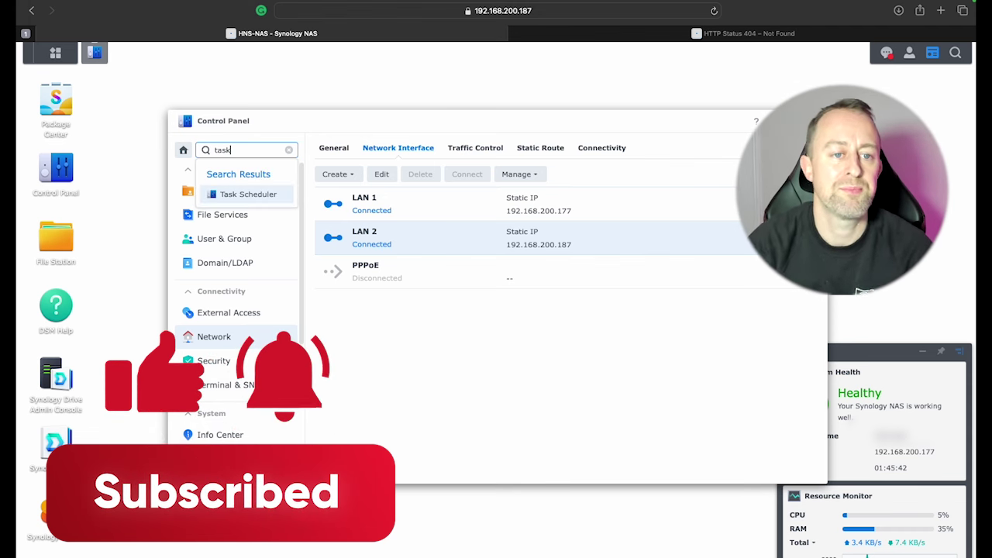
{"action": "left_click", "coordinate": [248, 194]}
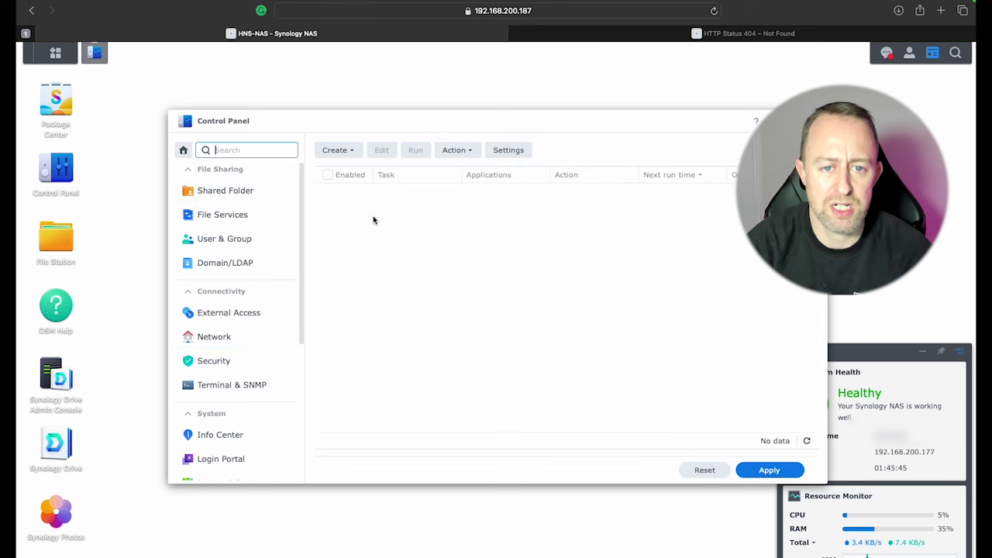
{"action": "left_click", "coordinate": [339, 150]}
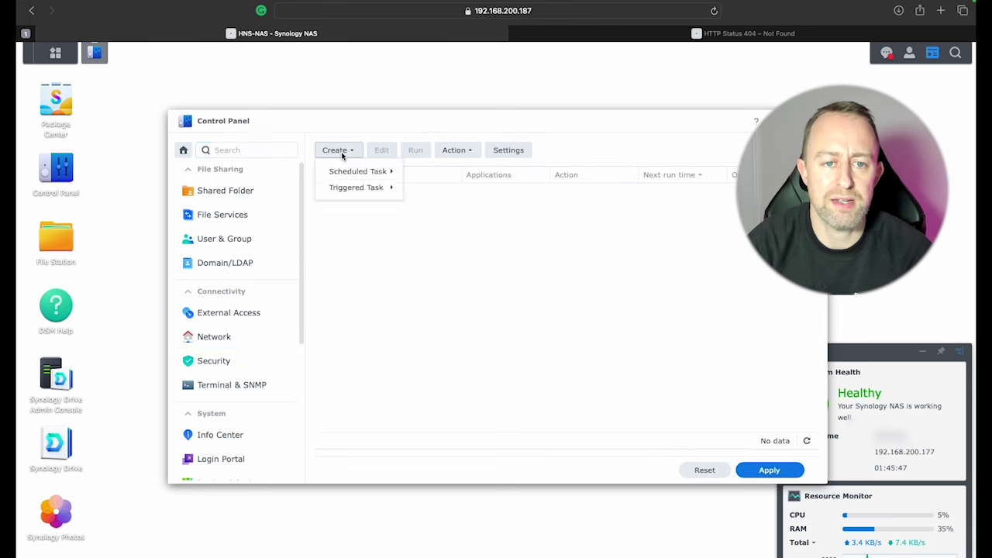
{"action": "mouse_move", "coordinate": [349, 172]}
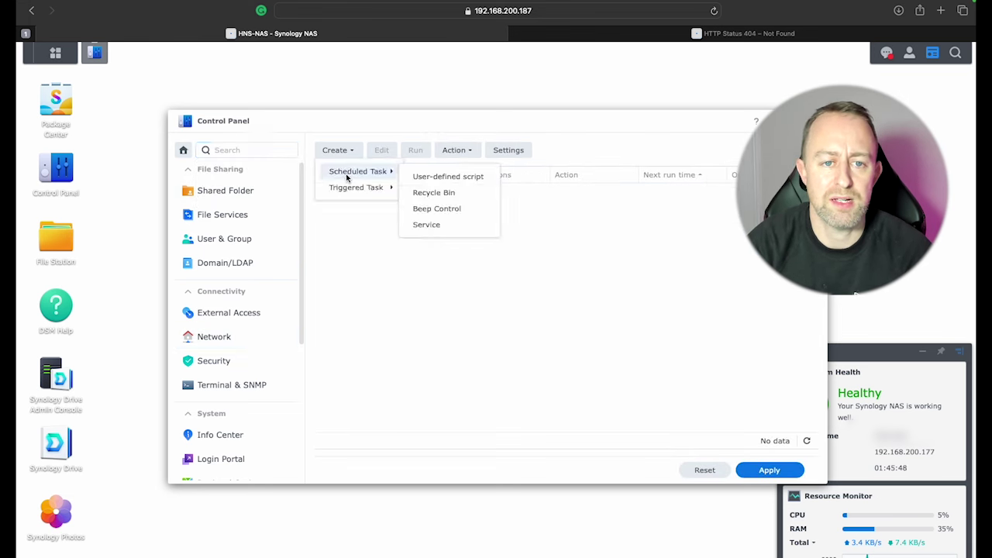
{"action": "left_click", "coordinate": [431, 177]}
Step: Name the new task 'UID and GID' and untick Enabled
{"action": "left_click_drag", "start_coordinate": [510, 223], "coordinate": [470, 216]}
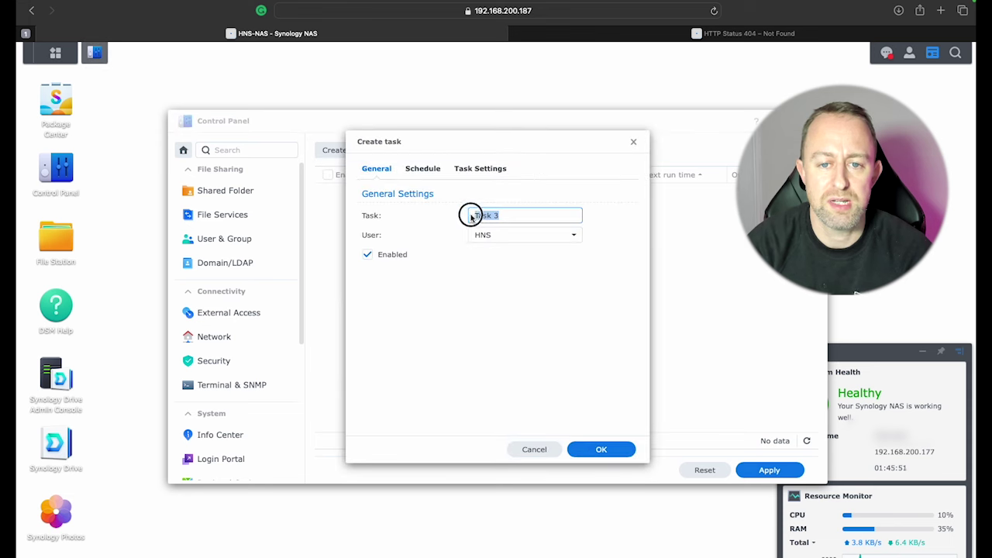
{"action": "type", "text": "U"}
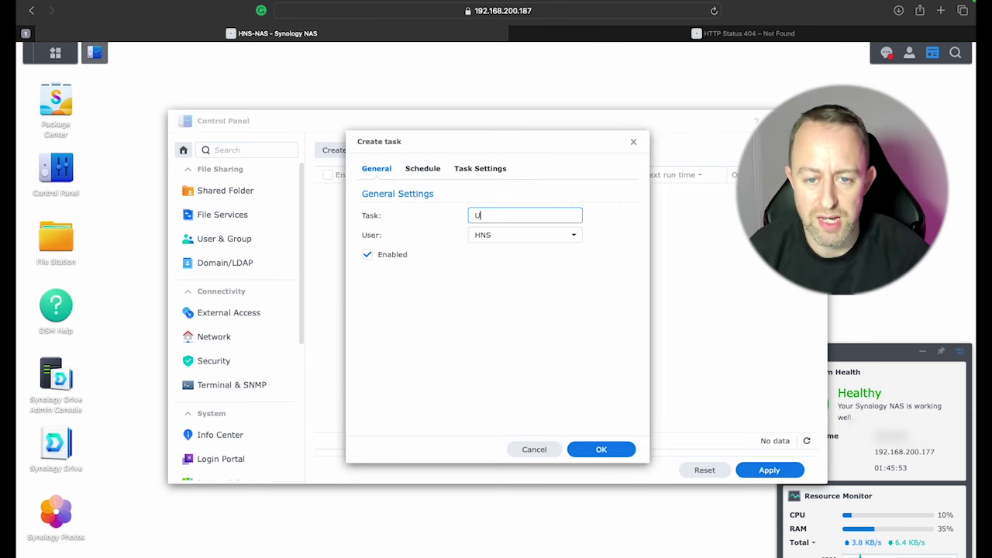
{"action": "type", "text": "ID GID"}
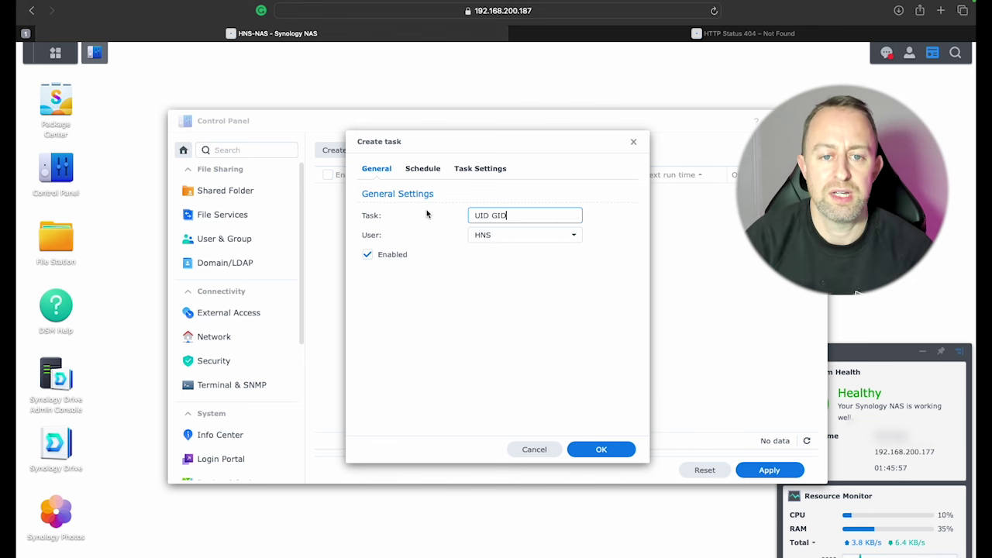
{"action": "left_click", "coordinate": [487, 216]}
{"action": "type", "text": "and"}
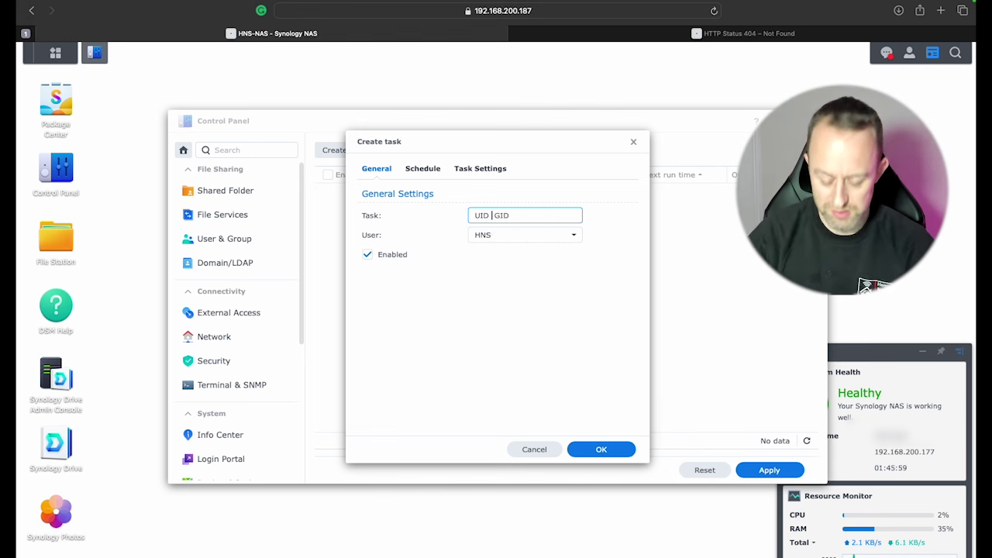
{"action": "left_click", "coordinate": [367, 255]}
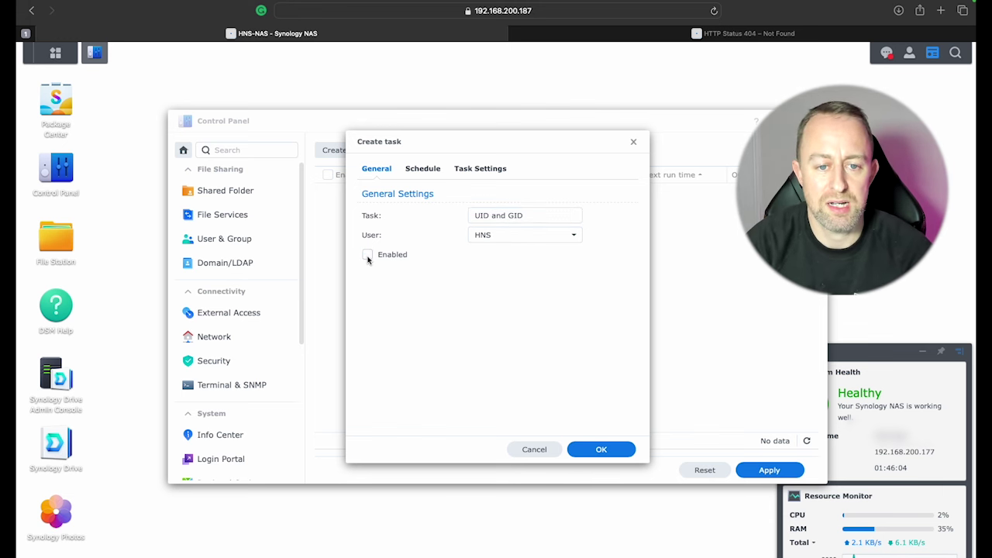
Step: Schedule it for a single date, email run details to the notification address, and enter script 'id'
{"action": "left_click", "coordinate": [421, 170]}
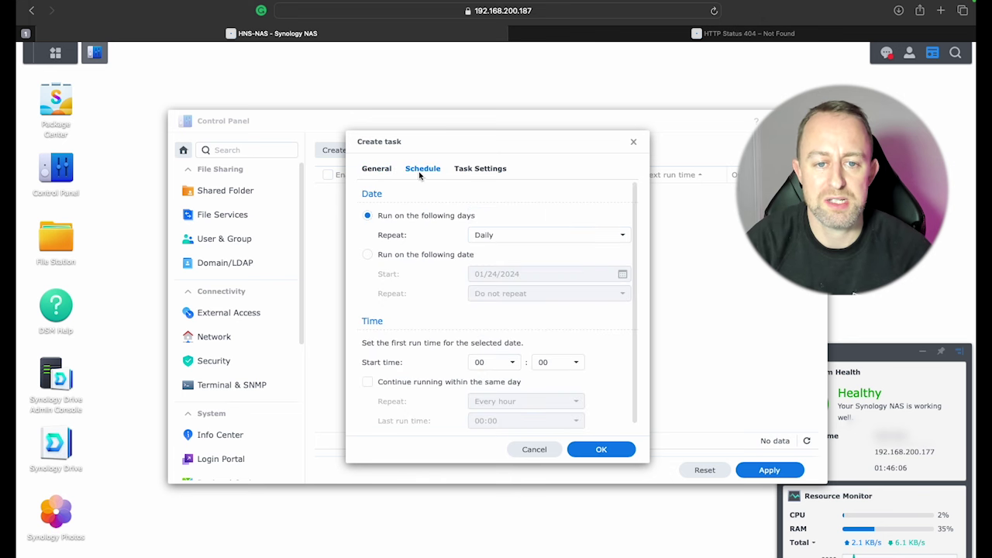
{"action": "left_click", "coordinate": [368, 256]}
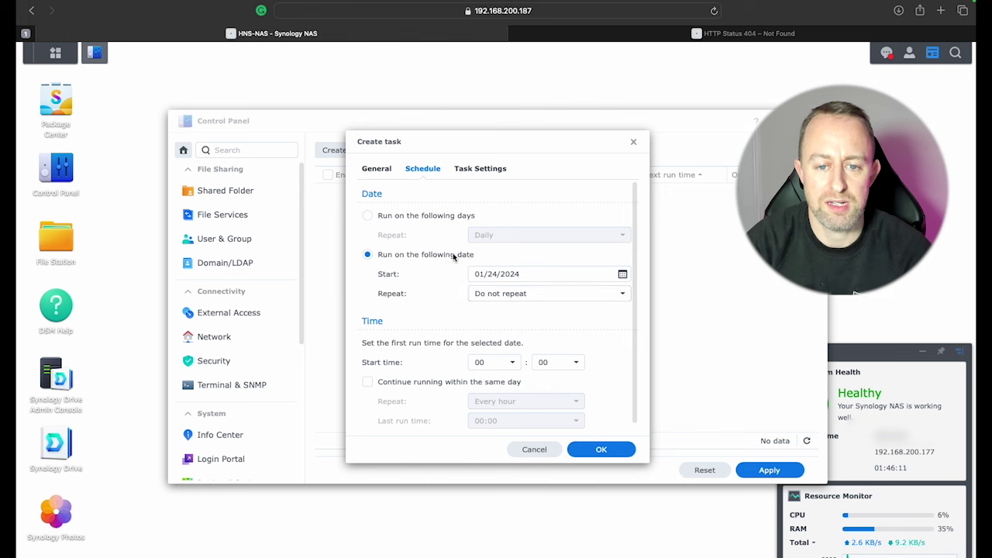
{"action": "left_click", "coordinate": [483, 170]}
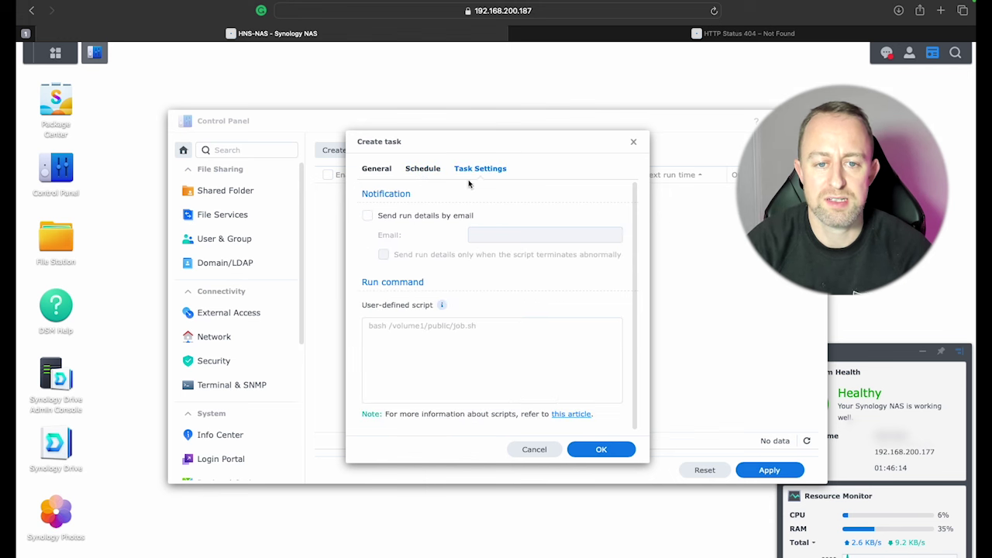
{"action": "left_click", "coordinate": [368, 216]}
{"action": "left_click", "coordinate": [479, 238]}
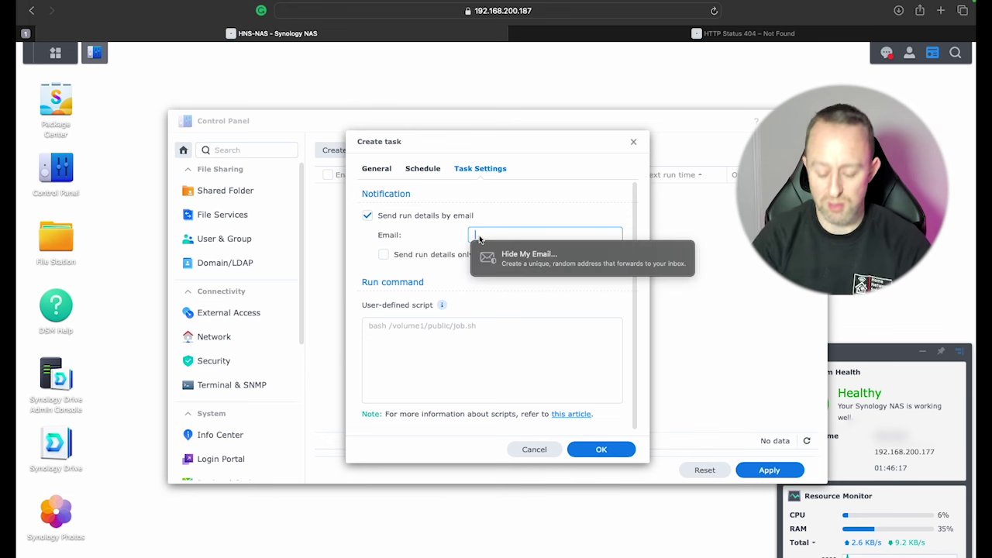
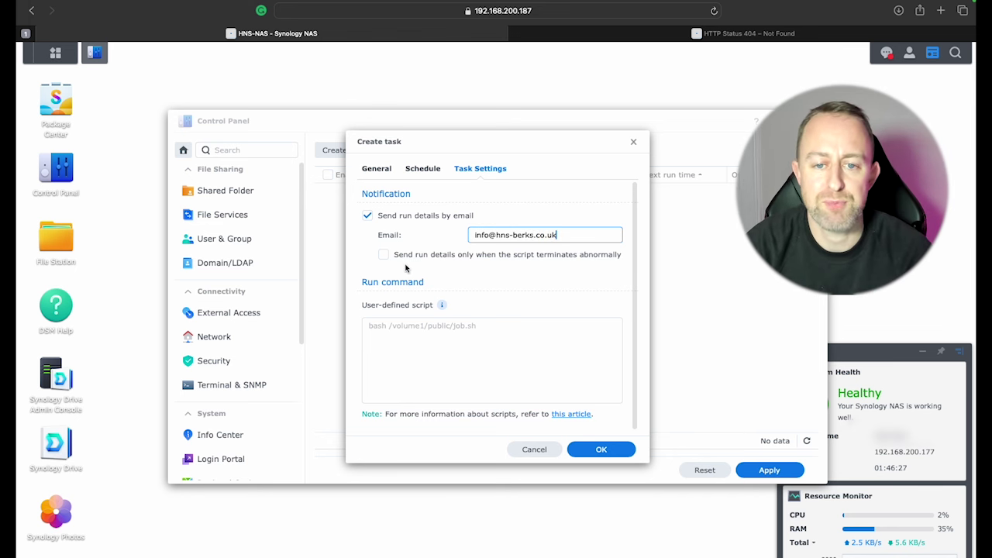
{"action": "left_click", "coordinate": [417, 354]}
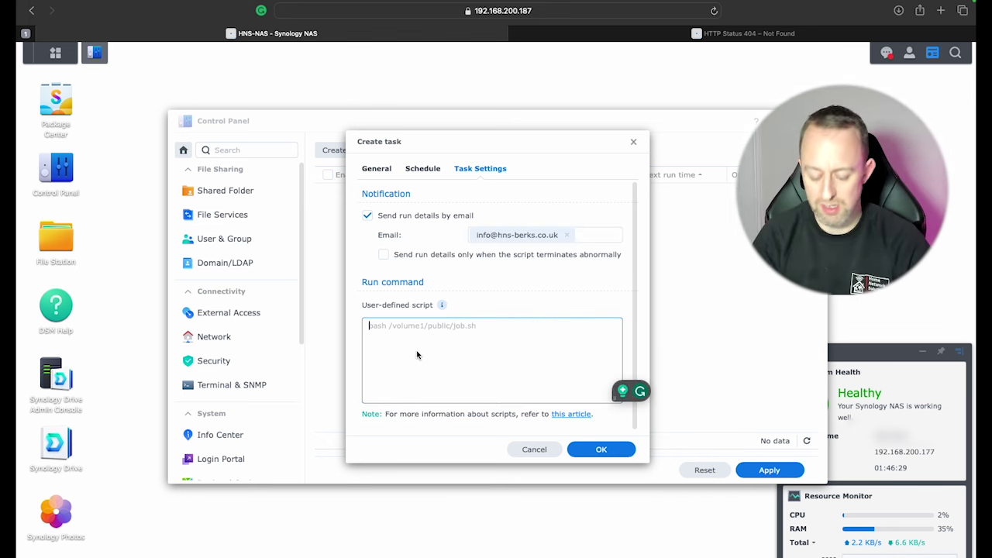
{"action": "type", "text": "id"}
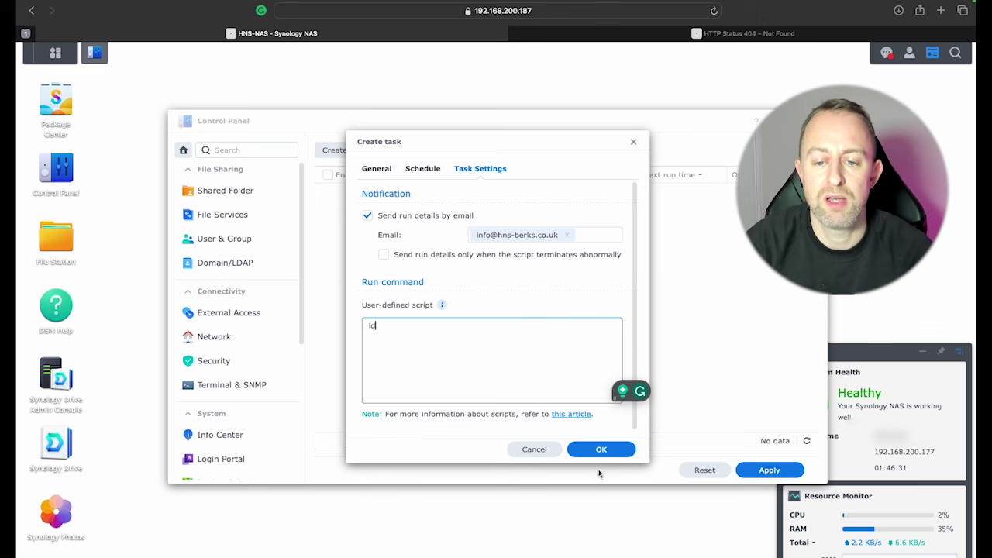
Step: Save the UID and GID task, then run it once and confirm
{"action": "left_click", "coordinate": [606, 451]}
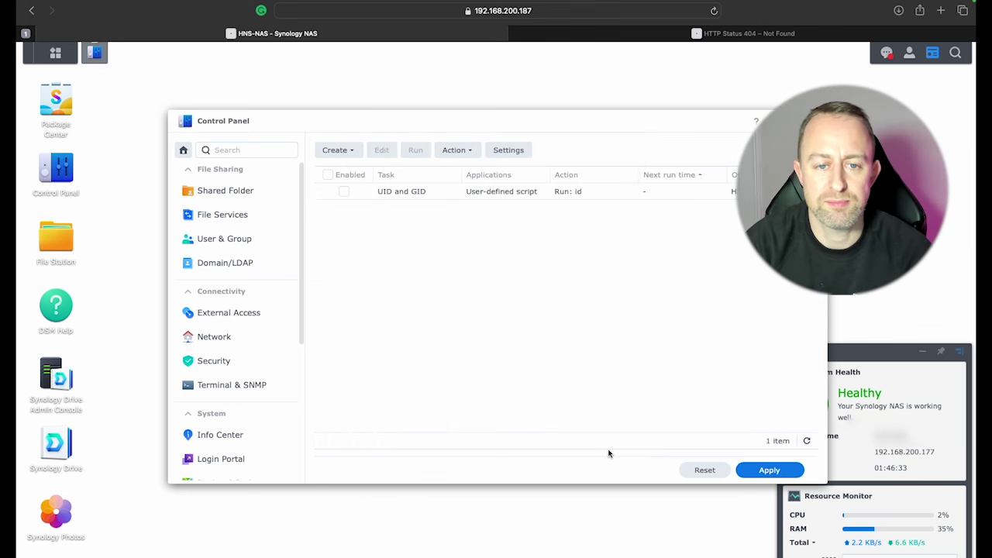
{"action": "right_click", "coordinate": [410, 192]}
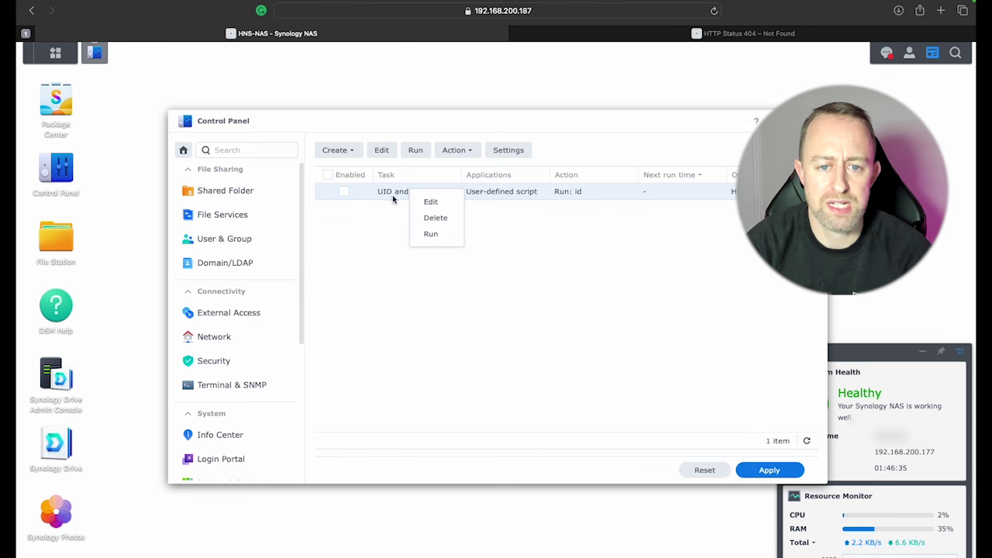
{"action": "left_click", "coordinate": [430, 234]}
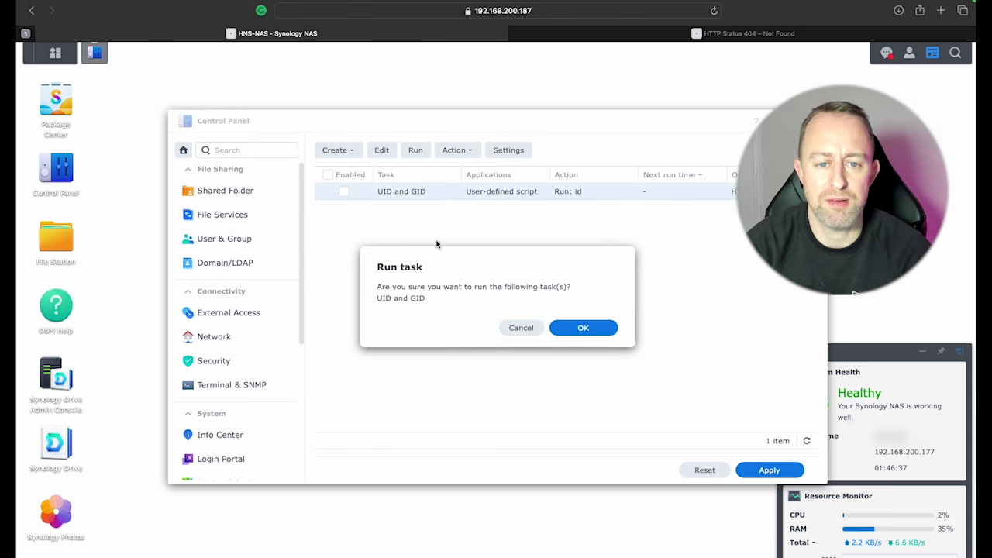
{"action": "left_click", "coordinate": [583, 327]}
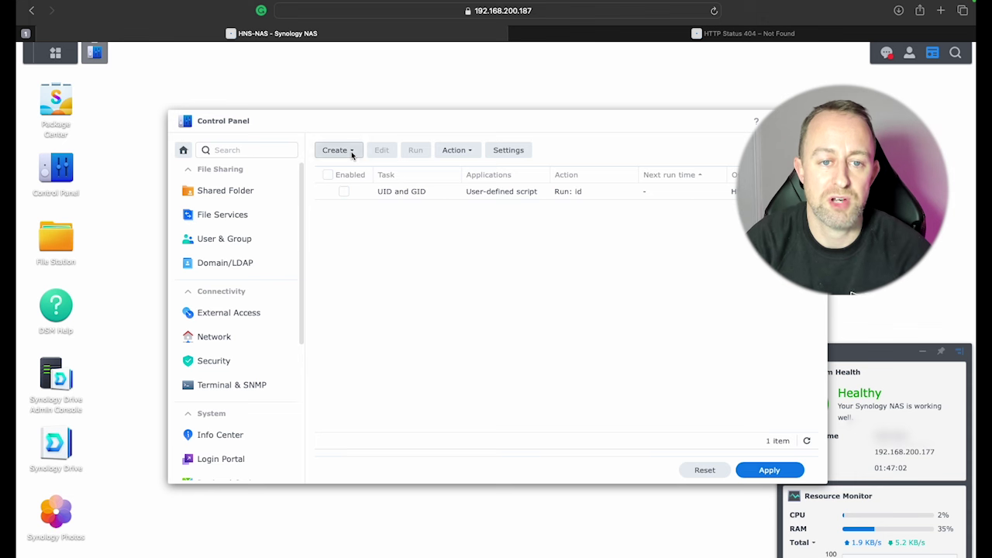
Step: Create a new user-defined script task named 'Unifi Controller', replacing the default Task 4 name
{"action": "left_click", "coordinate": [351, 151]}
{"action": "mouse_move", "coordinate": [365, 171]}
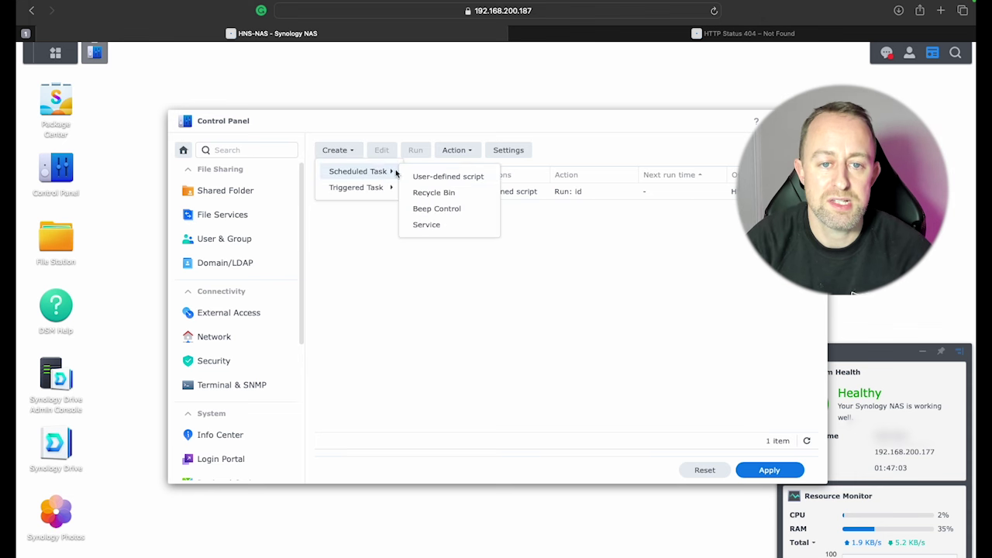
{"action": "left_click", "coordinate": [436, 178]}
{"action": "left_click_drag", "start_coordinate": [509, 215], "coordinate": [464, 219]}
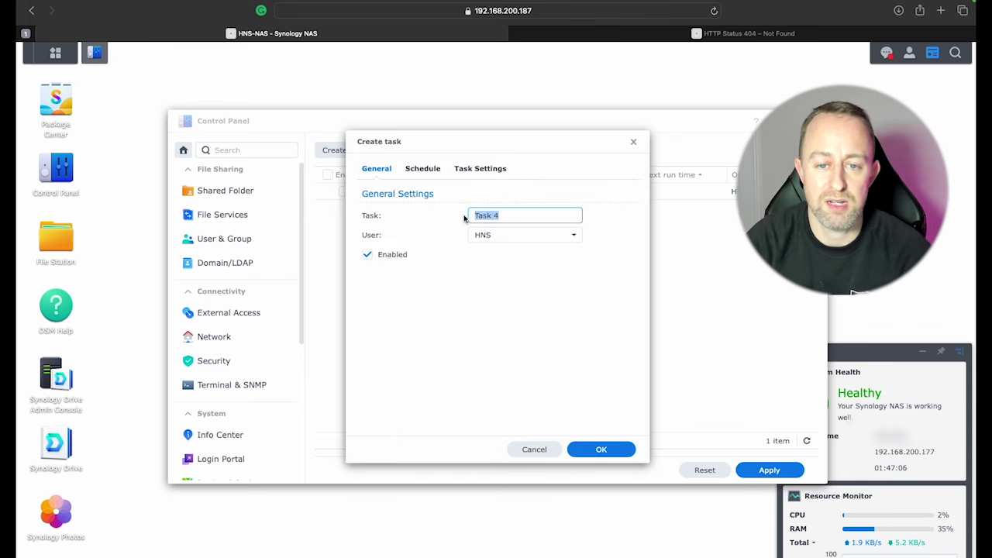
{"action": "type", "text": "Unifi "}
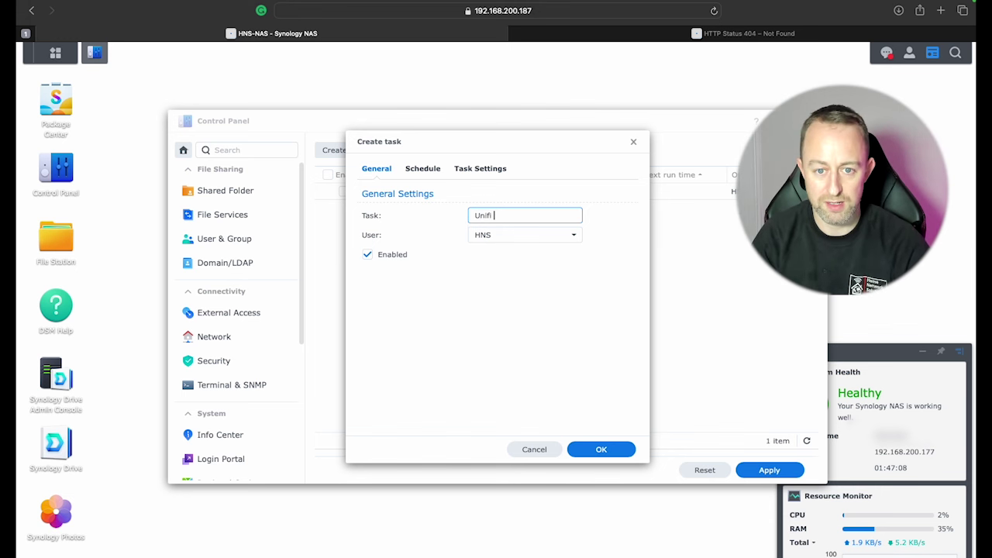
{"action": "type", "text": "Contto"}
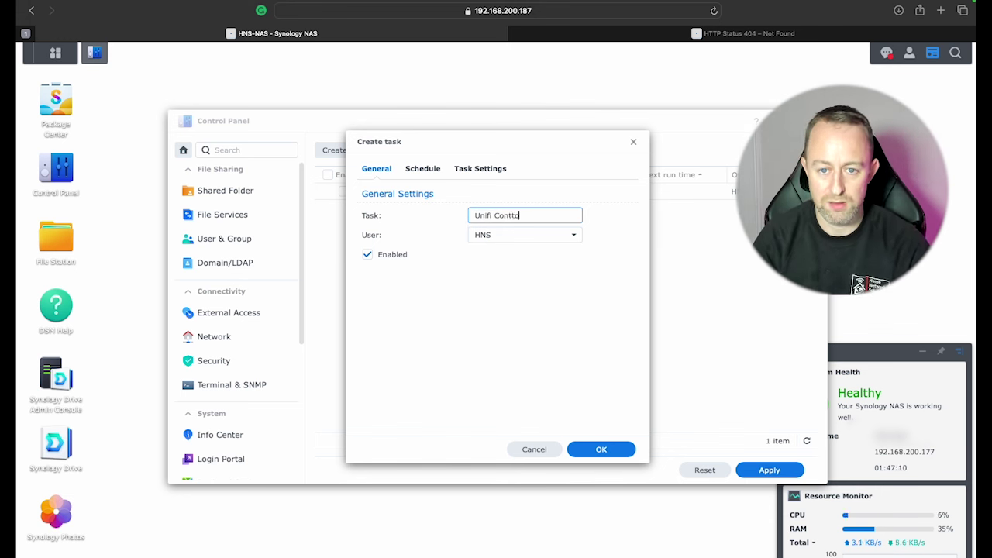
{"action": "key", "text": "BackSpace"}
{"action": "key", "text": "BackSpace"}
{"action": "type", "text": "ro"}
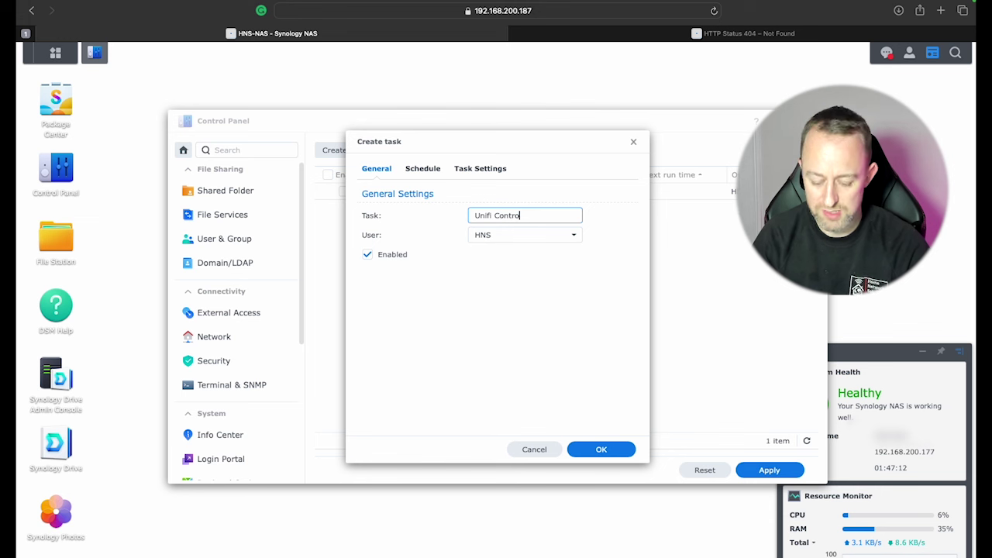
{"action": "type", "text": "ller"}
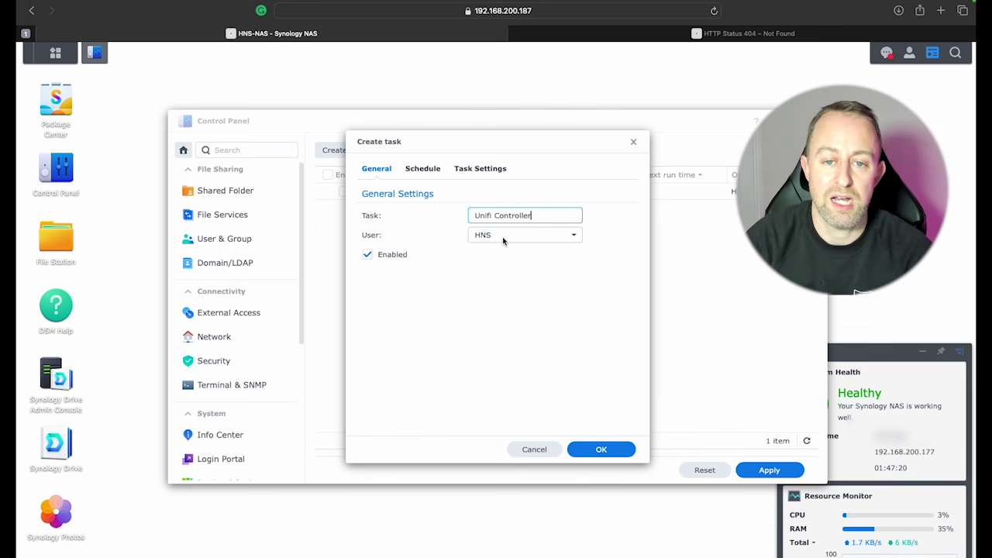
Step: Set the task to run as root, disabled, on a single date
{"action": "left_click", "coordinate": [502, 235]}
{"action": "left_click", "coordinate": [487, 257]}
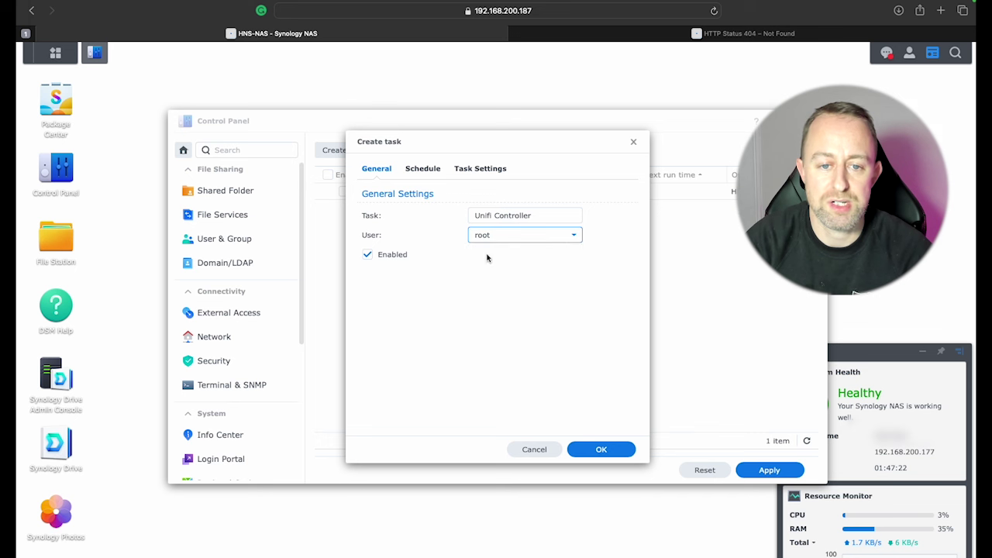
{"action": "left_click", "coordinate": [365, 254]}
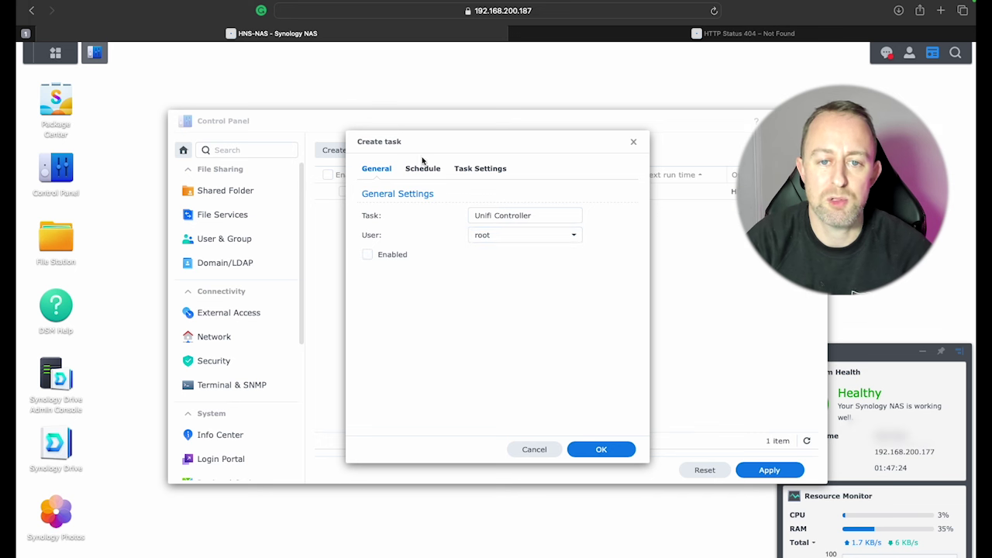
{"action": "left_click", "coordinate": [423, 166]}
{"action": "left_click", "coordinate": [366, 254]}
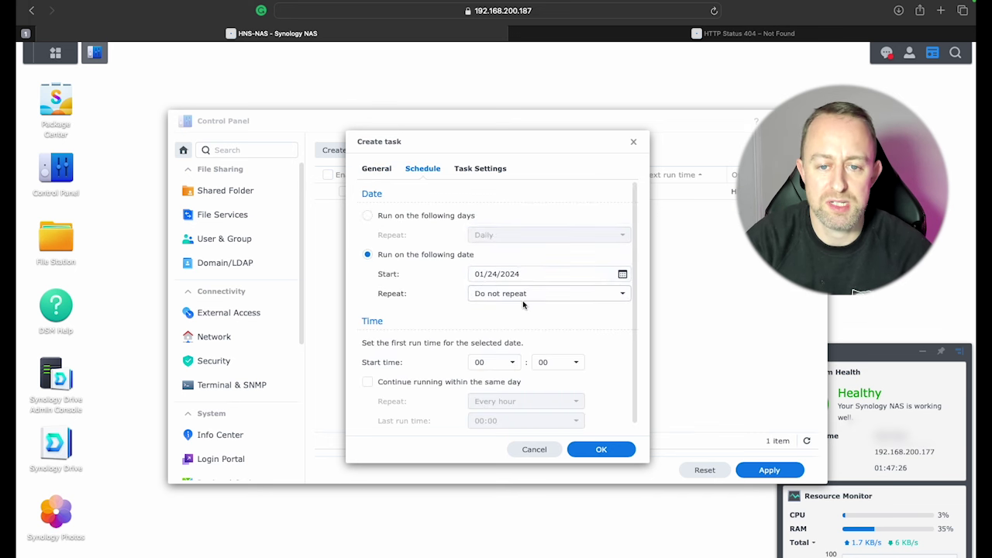
{"action": "left_click", "coordinate": [473, 169]}
Step: Turn on emailing run details to the notification address and bring up Paste in the script box
{"action": "left_click", "coordinate": [368, 215]}
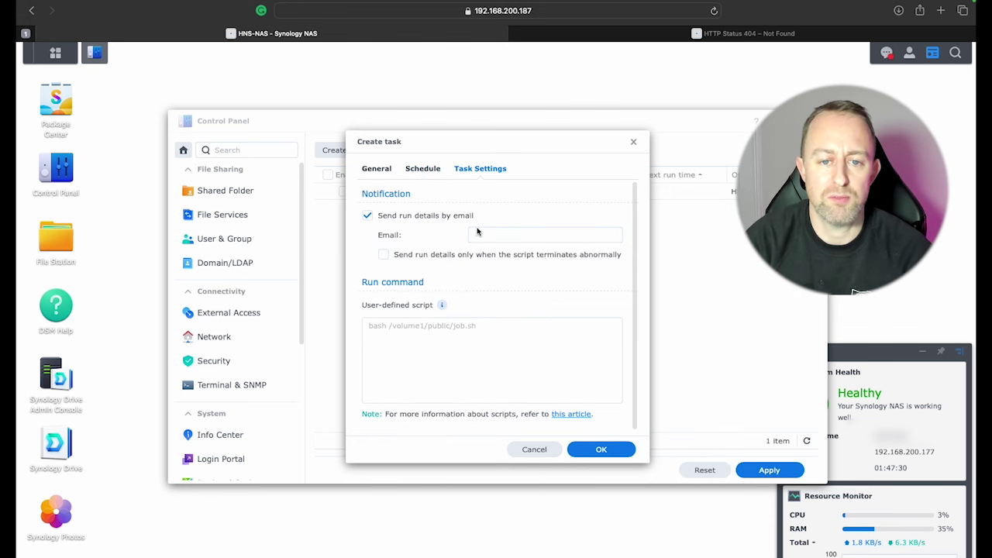
{"action": "left_click", "coordinate": [477, 232]}
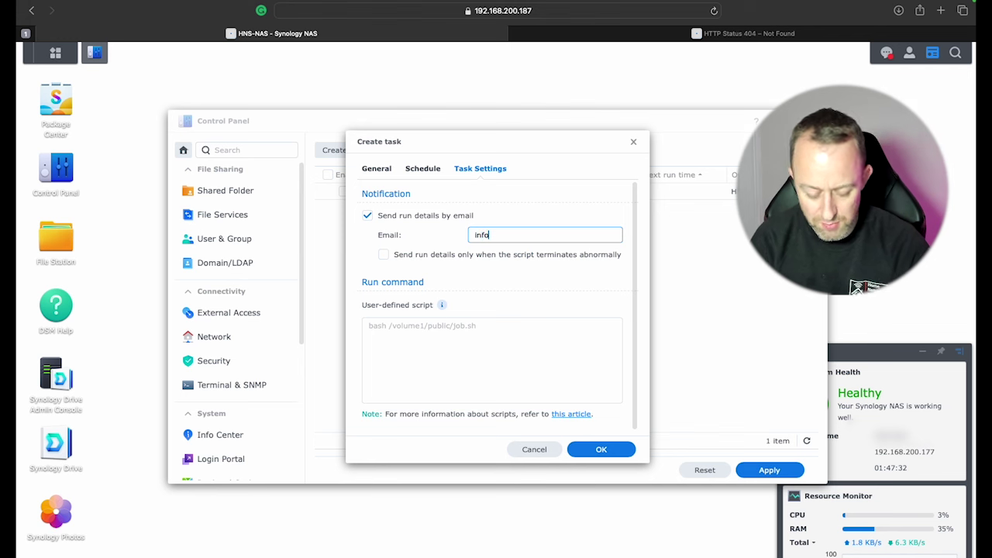
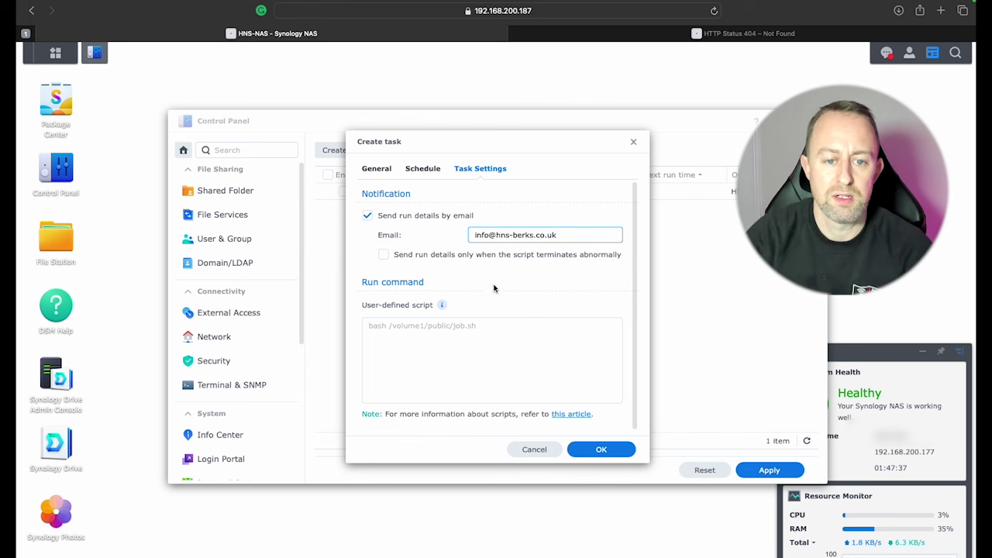
{"action": "left_click", "coordinate": [469, 335]}
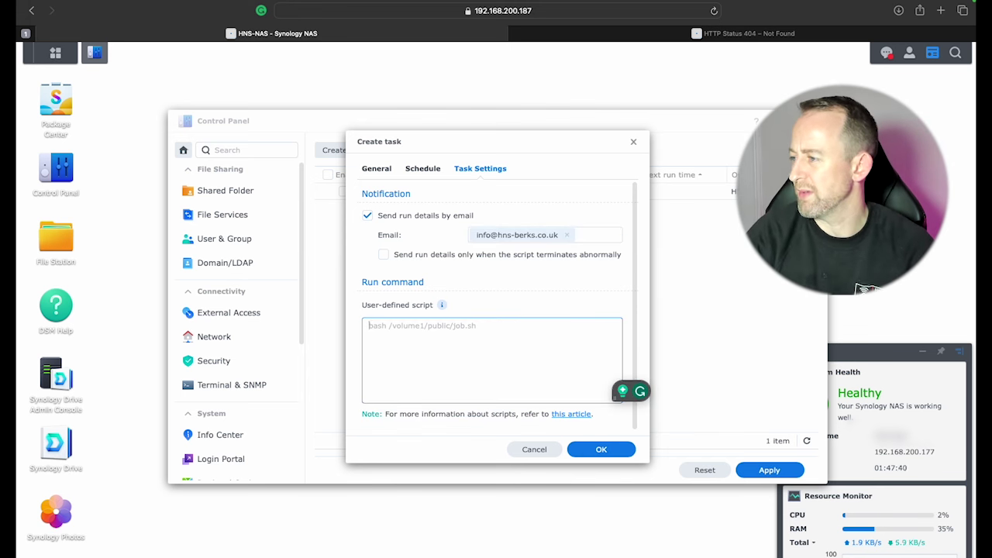
{"action": "right_click", "coordinate": [494, 354]}
Step: Paste the docker run script and check its container name Unifi-Controller
{"action": "left_click", "coordinate": [496, 383]}
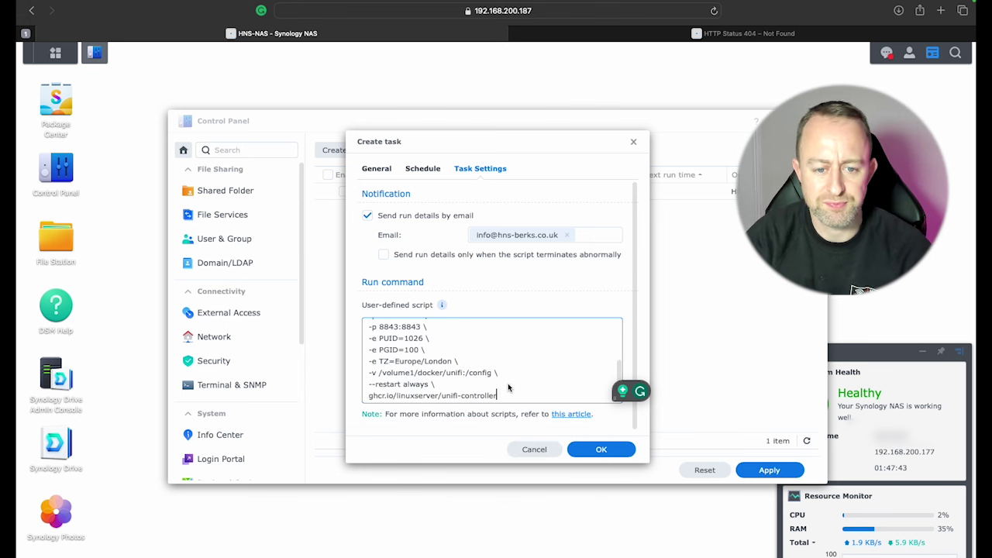
{"action": "scroll", "coordinate": [426, 353], "scroll_direction": "up", "scroll_amount": 5}
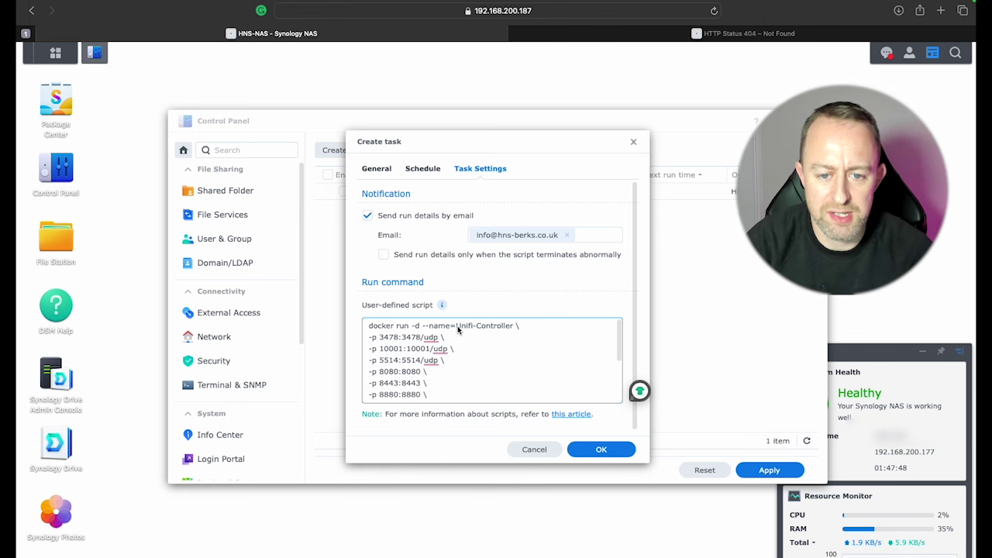
{"action": "left_click_drag", "start_coordinate": [456, 327], "coordinate": [514, 325]}
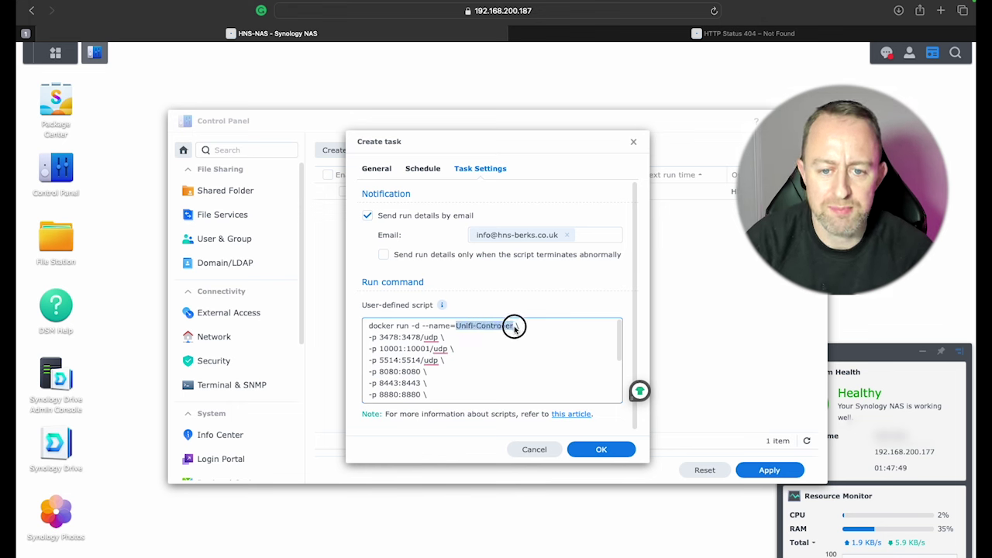
{"action": "left_click", "coordinate": [386, 170]}
{"action": "left_click", "coordinate": [479, 172]}
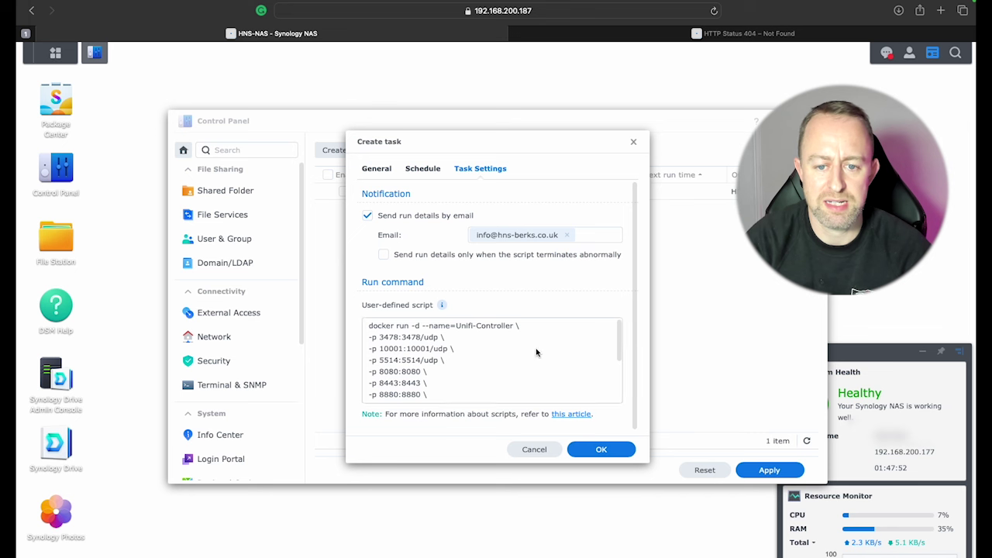
Step: Review the script's PUID/PGID, Europe/London timezone and /volume1/docker/unifi volume, then open File Station
{"action": "scroll", "coordinate": [462, 361], "scroll_direction": "down", "scroll_amount": 5}
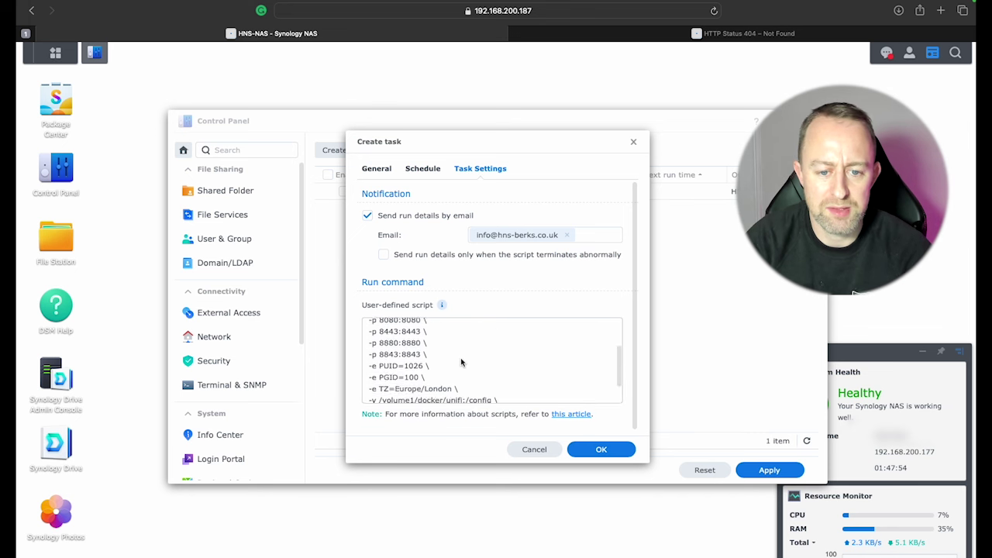
{"action": "mouse_move", "coordinate": [384, 339]}
{"action": "left_mouse_down"}
{"action": "mouse_move", "coordinate": [423, 338]}
{"action": "mouse_move", "coordinate": [384, 350]}
{"action": "left_mouse_up"}
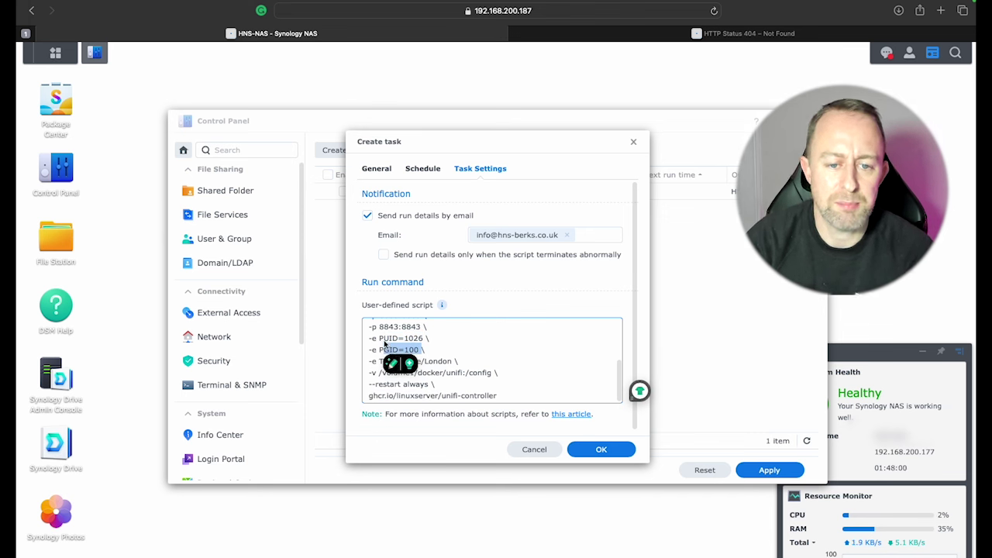
{"action": "left_click", "coordinate": [389, 339]}
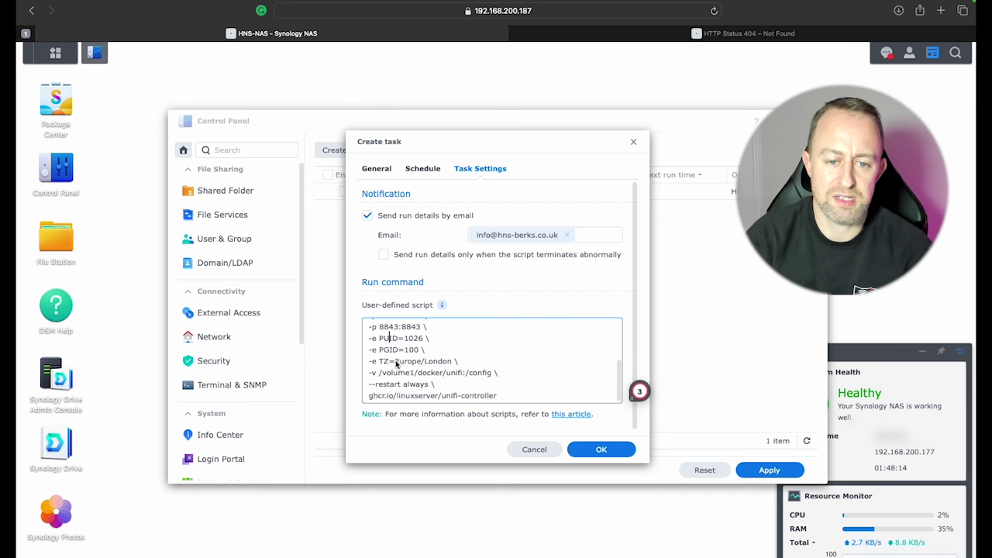
{"action": "left_click_drag", "start_coordinate": [395, 362], "coordinate": [451, 362]}
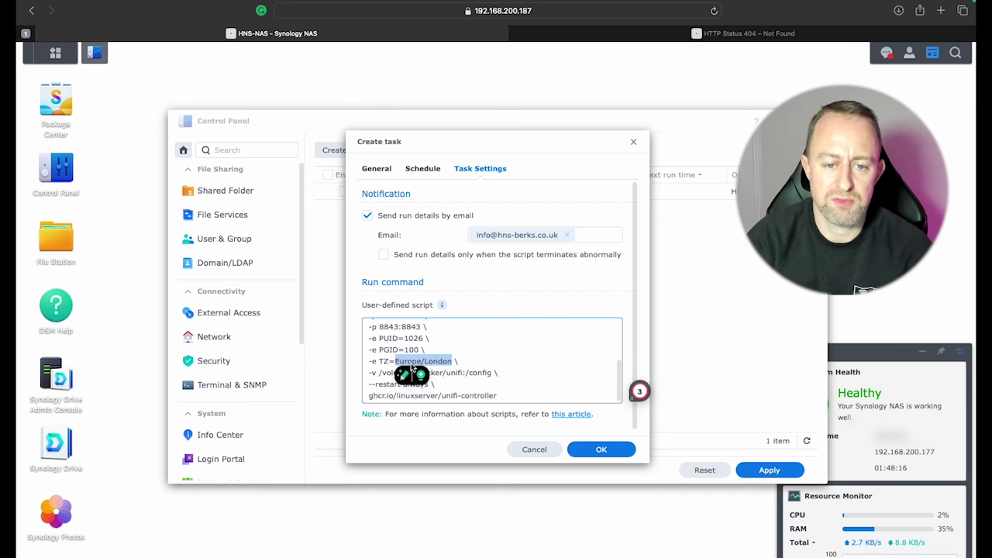
{"action": "left_click", "coordinate": [497, 373]}
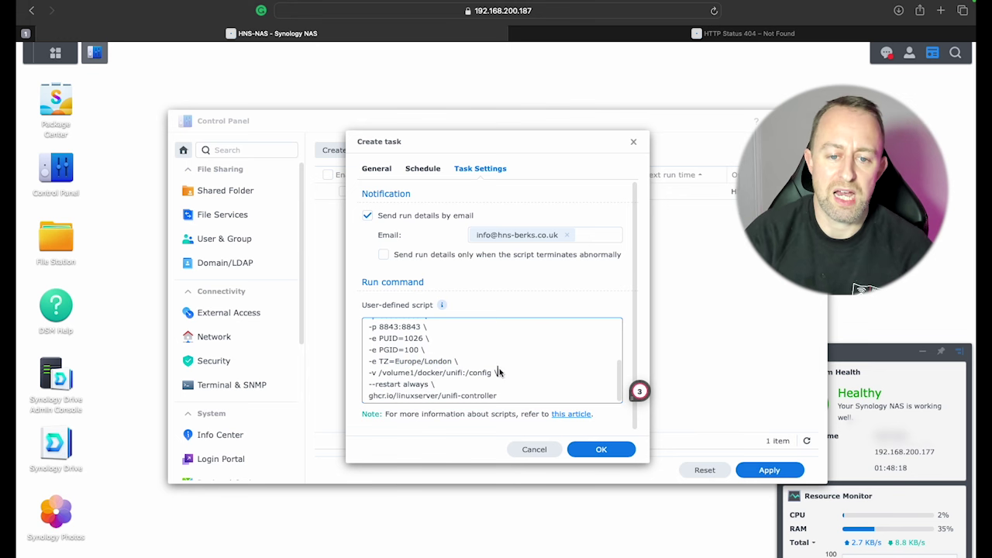
{"action": "left_click_drag", "start_coordinate": [382, 375], "coordinate": [464, 377]}
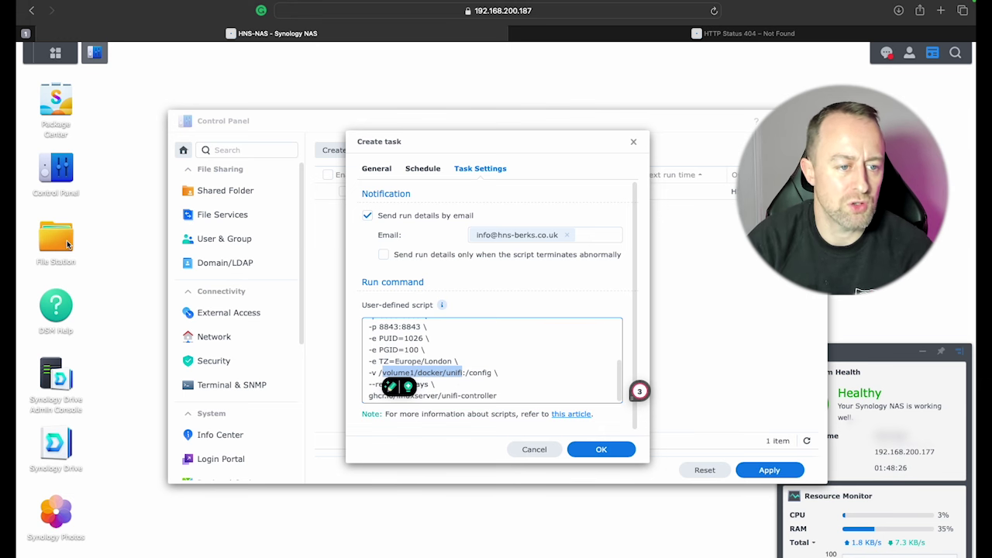
{"action": "left_click", "coordinate": [67, 245]}
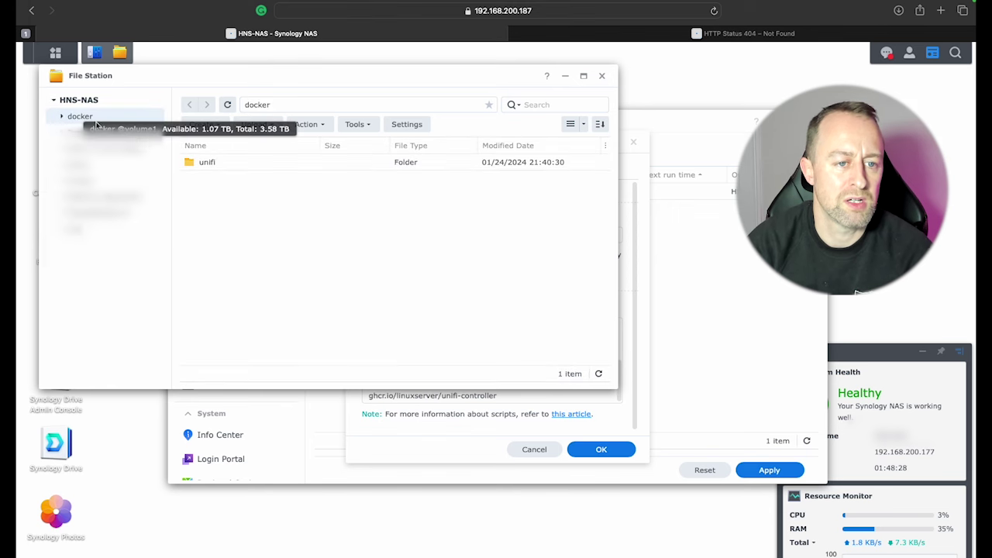
Step: Confirm the unifi folder's location is /volume1/docker/unifi in its Properties, then close File Station
{"action": "right_click", "coordinate": [215, 163]}
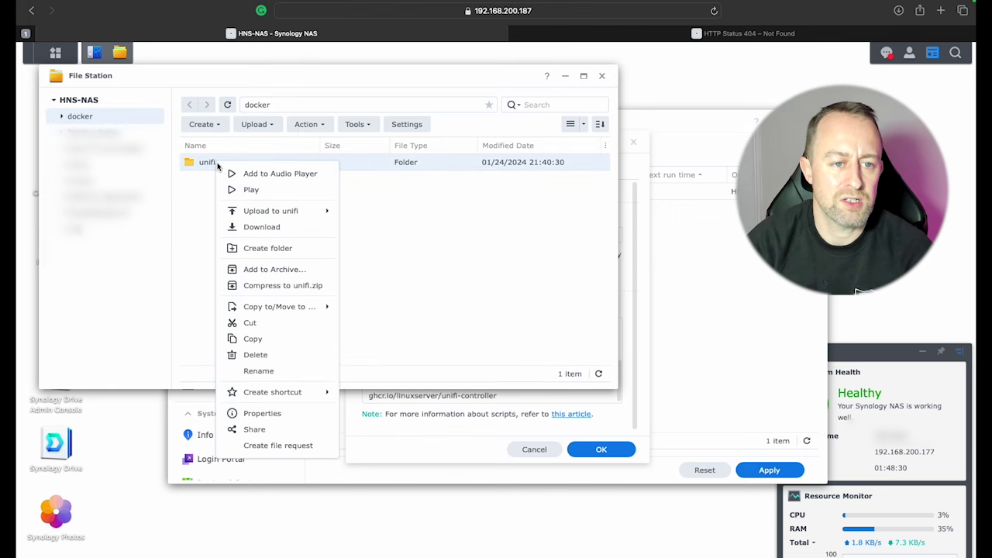
{"action": "left_click", "coordinate": [267, 413]}
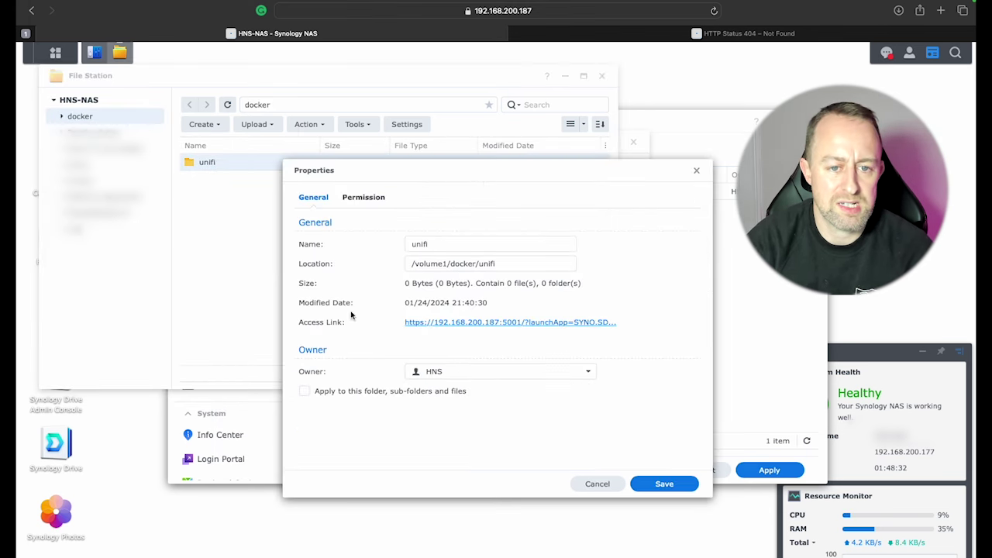
{"action": "left_click", "coordinate": [496, 264]}
{"action": "triple_click", "coordinate": [460, 264]}
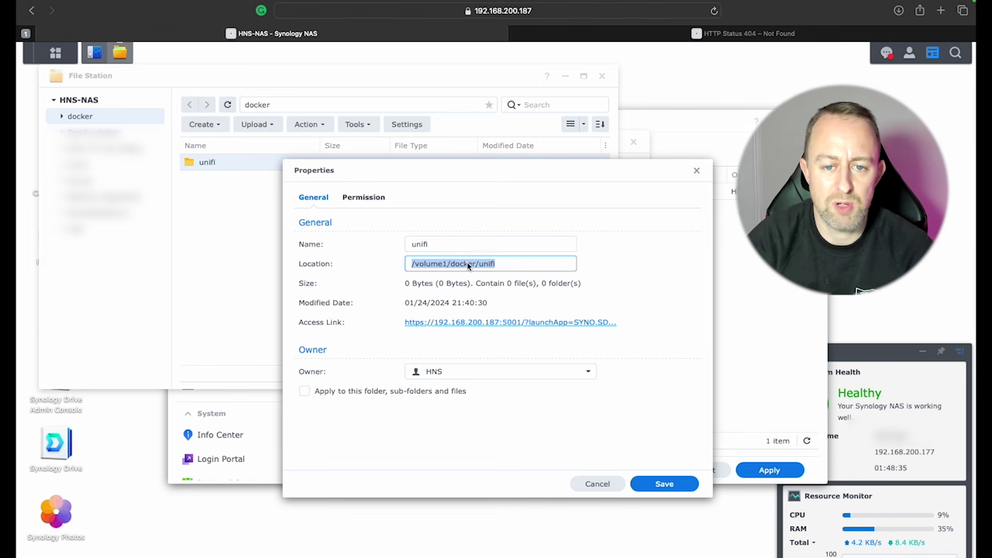
{"action": "left_click", "coordinate": [696, 172]}
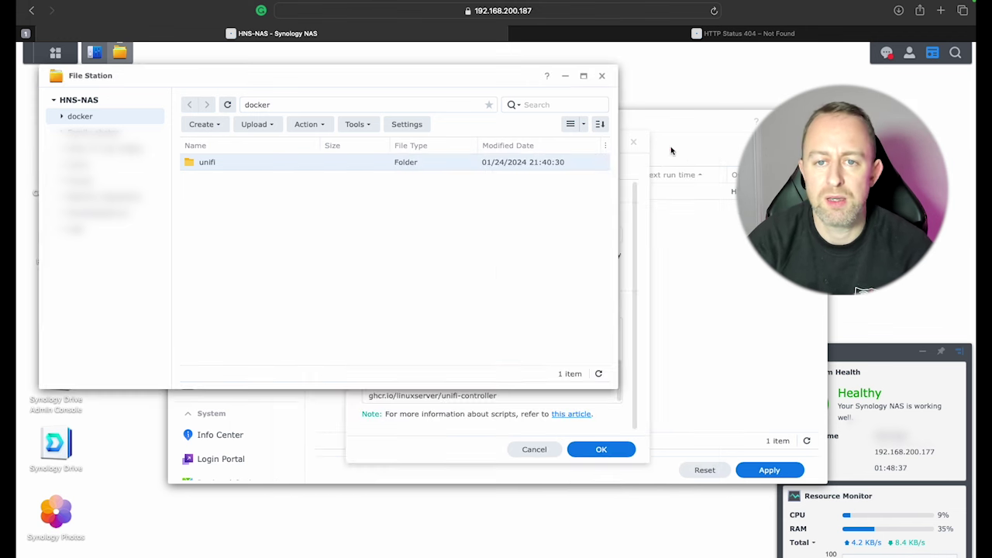
{"action": "left_click", "coordinate": [603, 77]}
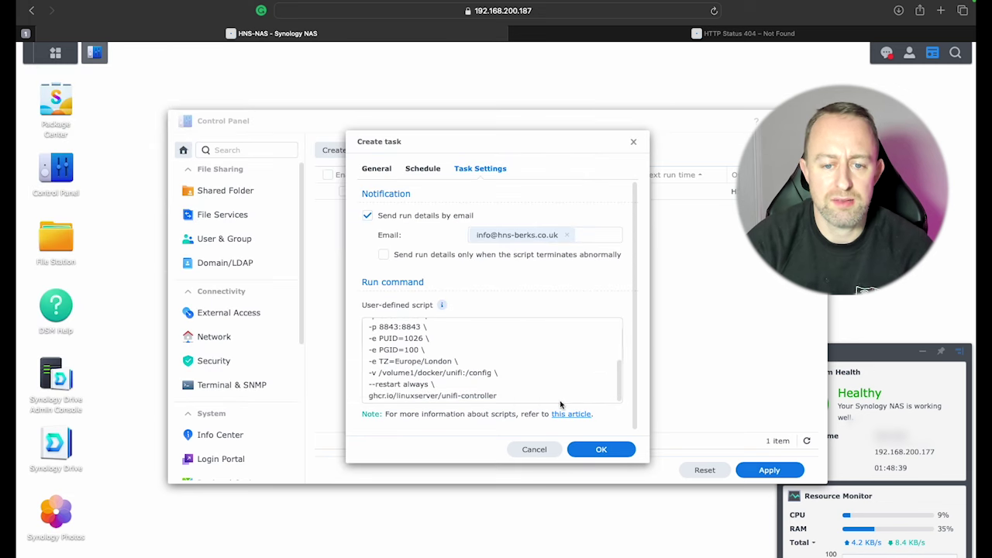
Step: Save the Unifi Controller task, accepting the root warning and confirming with the DSM account password
{"action": "left_click", "coordinate": [601, 451]}
{"action": "left_click", "coordinate": [632, 330]}
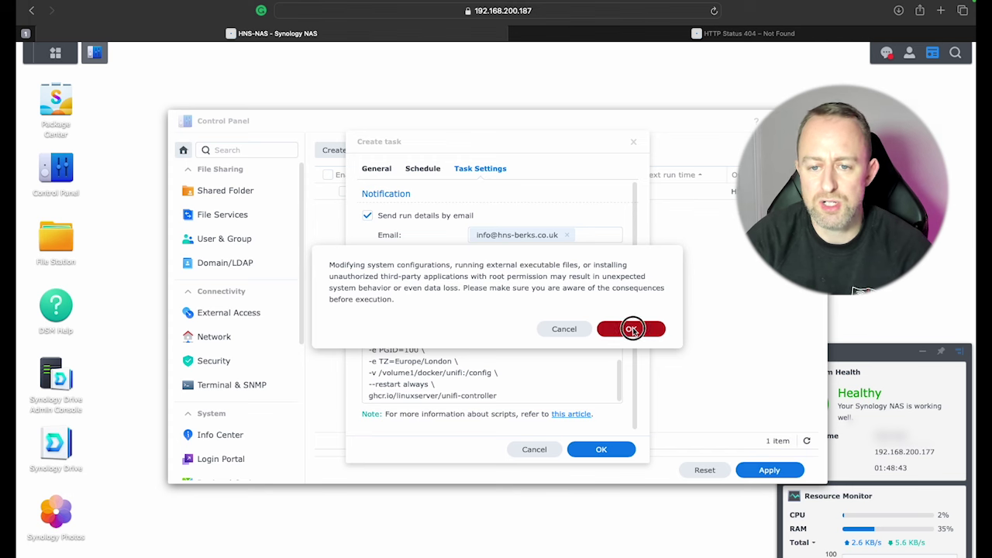
{"action": "left_click", "coordinate": [491, 299]}
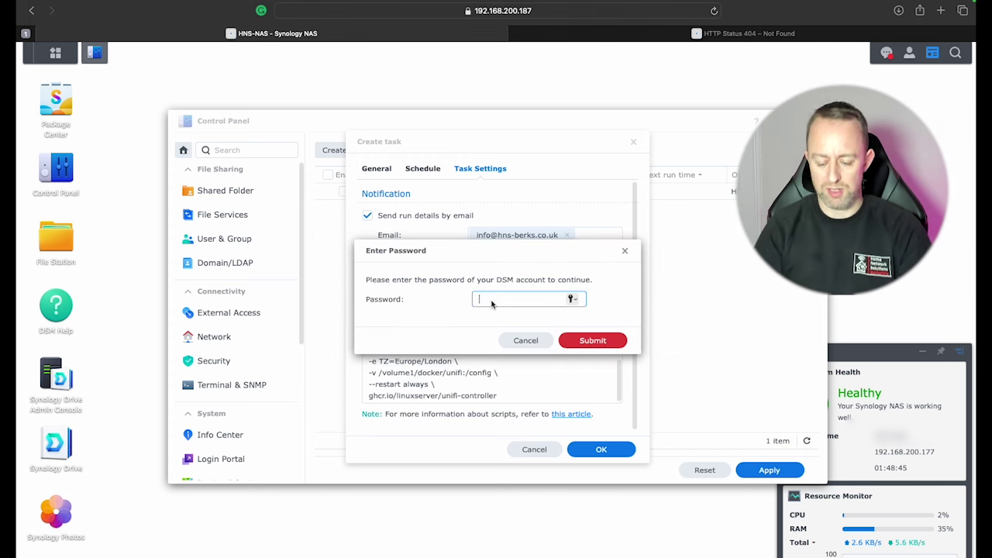
{"action": "left_click", "coordinate": [577, 299]}
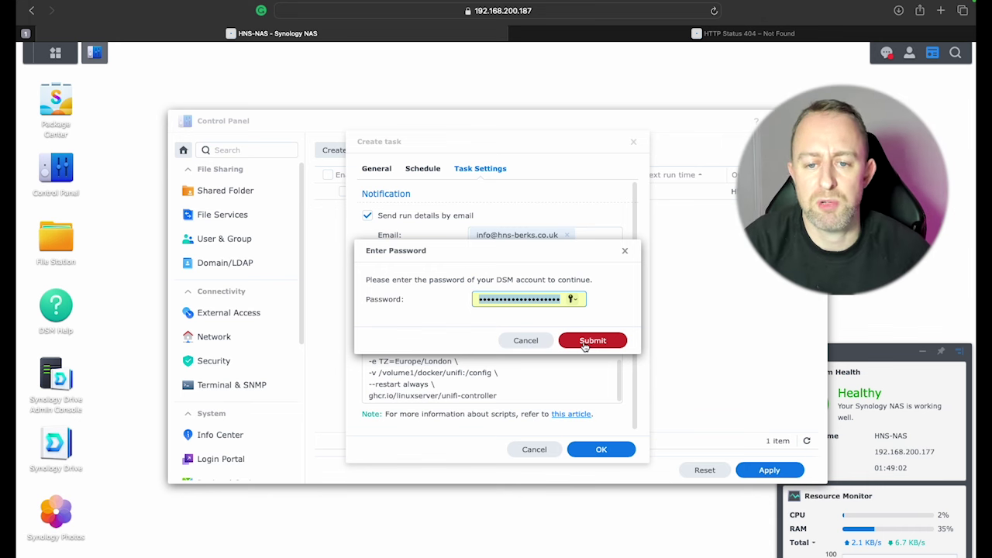
{"action": "left_click", "coordinate": [585, 342]}
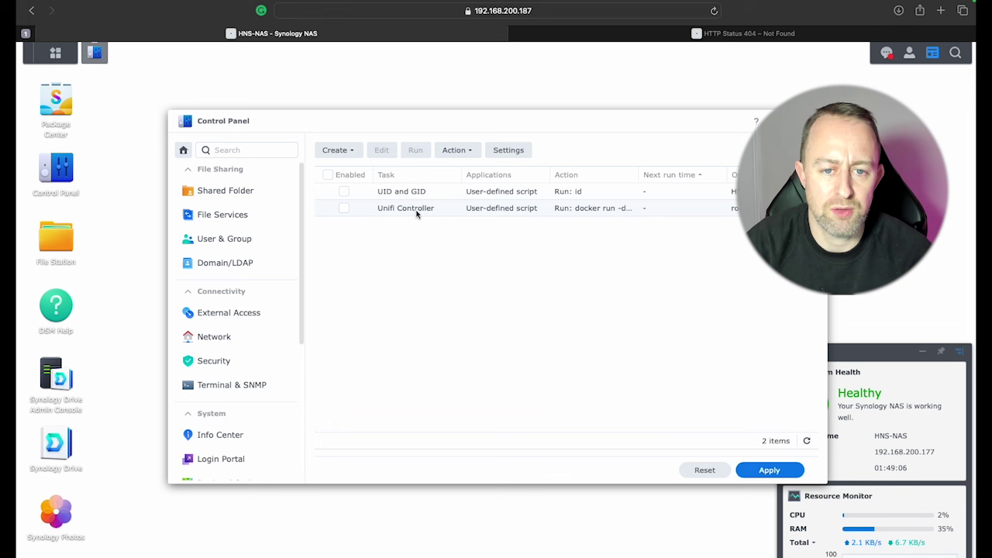
Step: Run the Unifi Controller task immediately and confirm the Run task prompt
{"action": "right_click", "coordinate": [416, 215]}
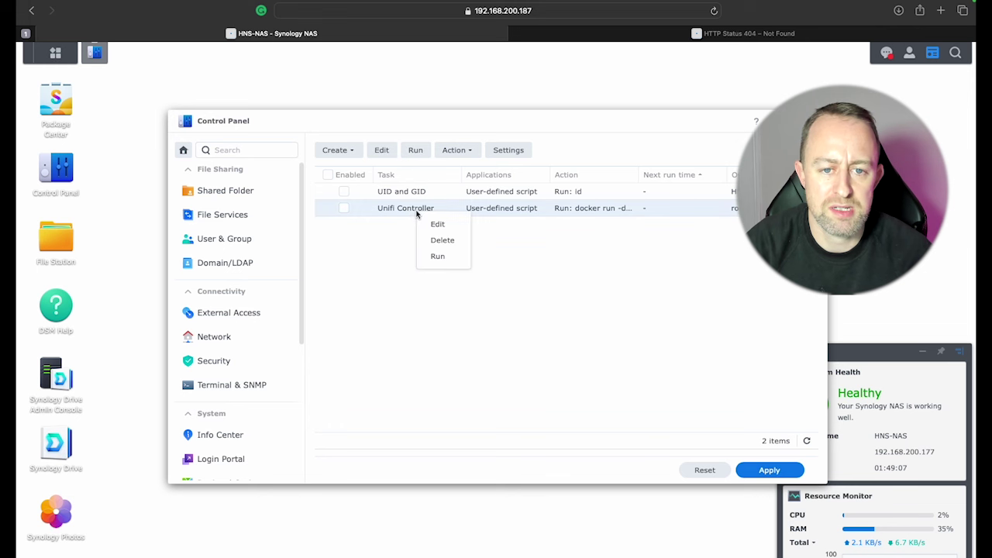
{"action": "left_click", "coordinate": [435, 258]}
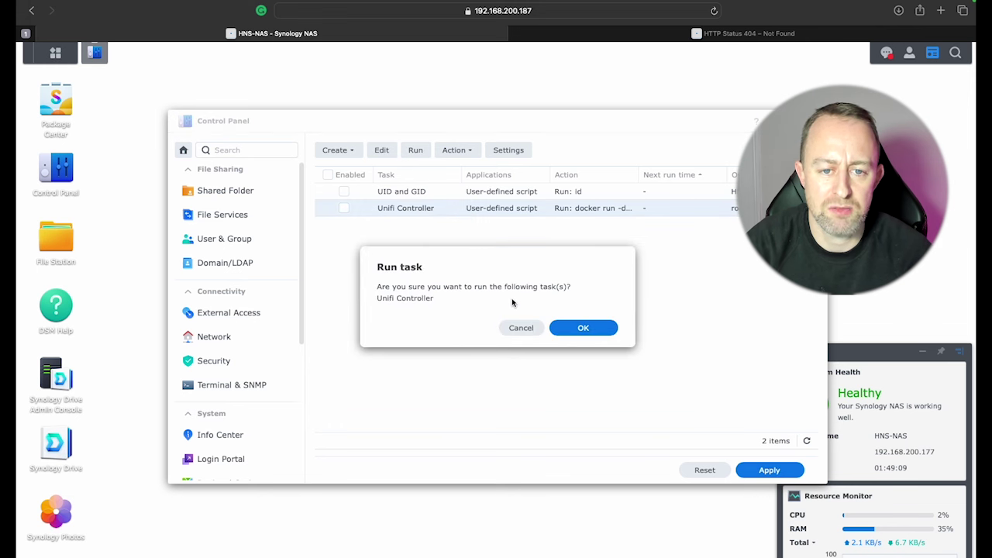
{"action": "left_click", "coordinate": [575, 326]}
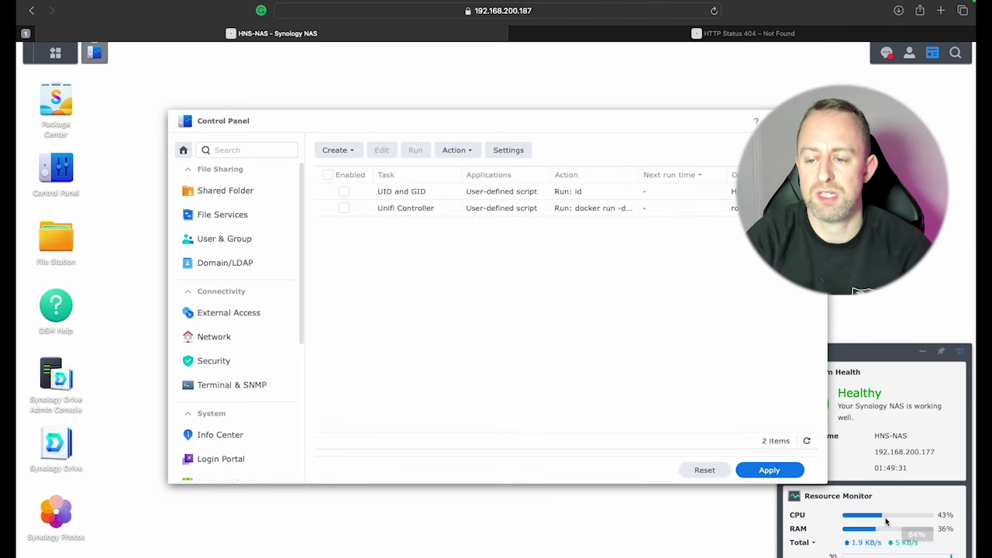
{"action": "mouse_move", "coordinate": [858, 520]}
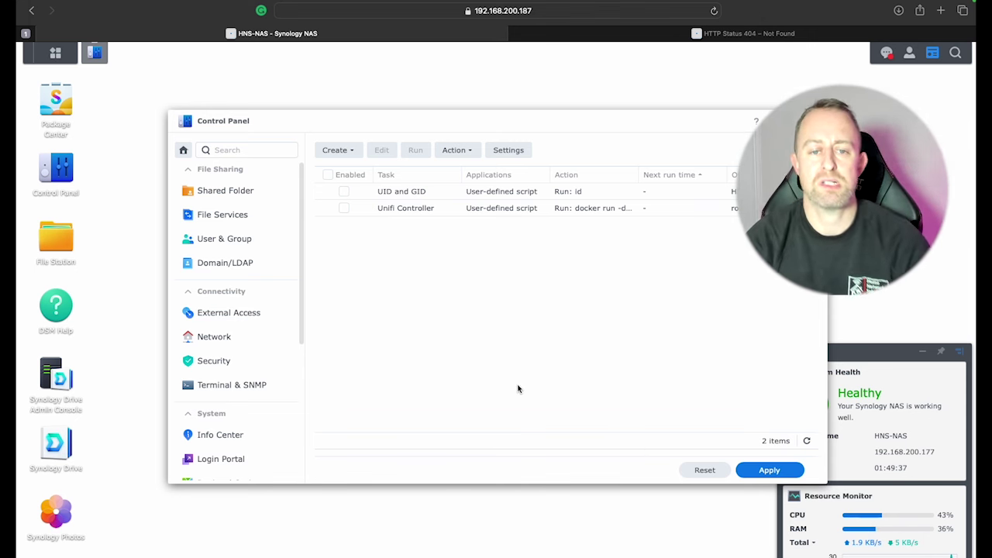
{"action": "left_click", "coordinate": [65, 251]}
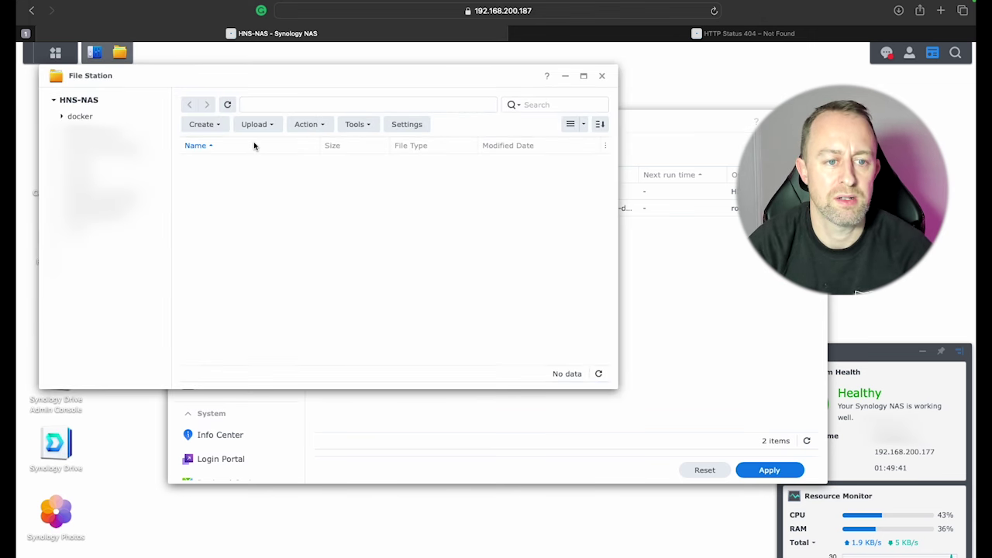
{"action": "double_click", "coordinate": [237, 164]}
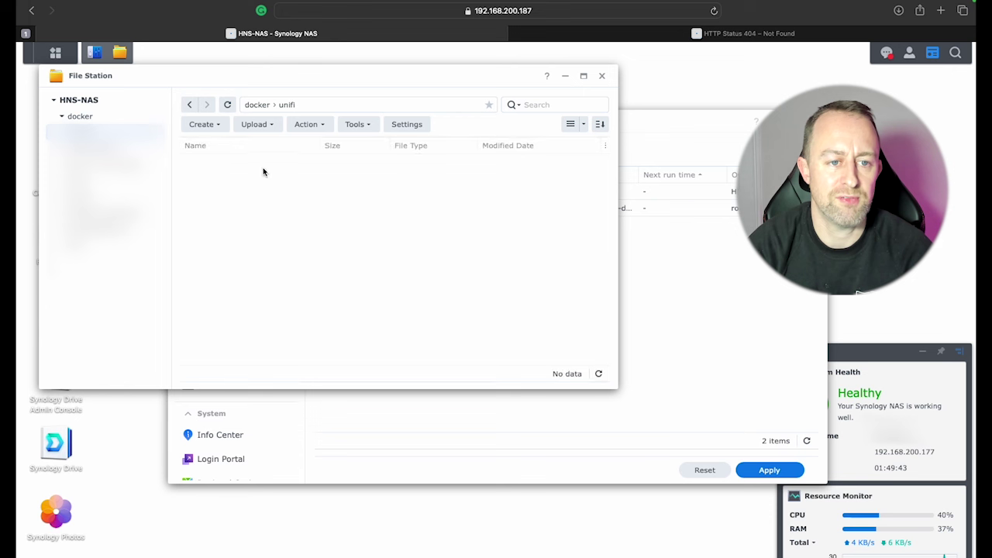
{"action": "left_click", "coordinate": [227, 105]}
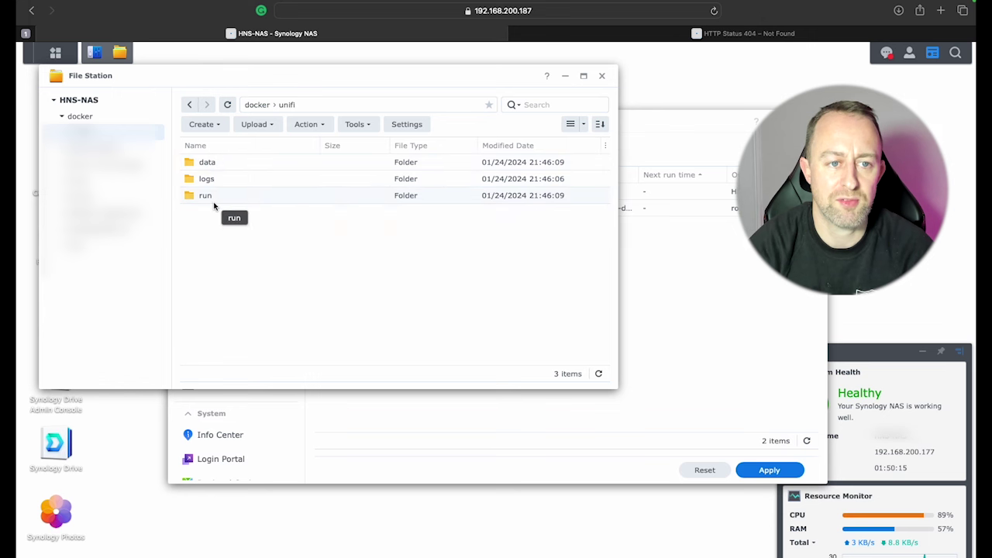
{"action": "left_click", "coordinate": [602, 76]}
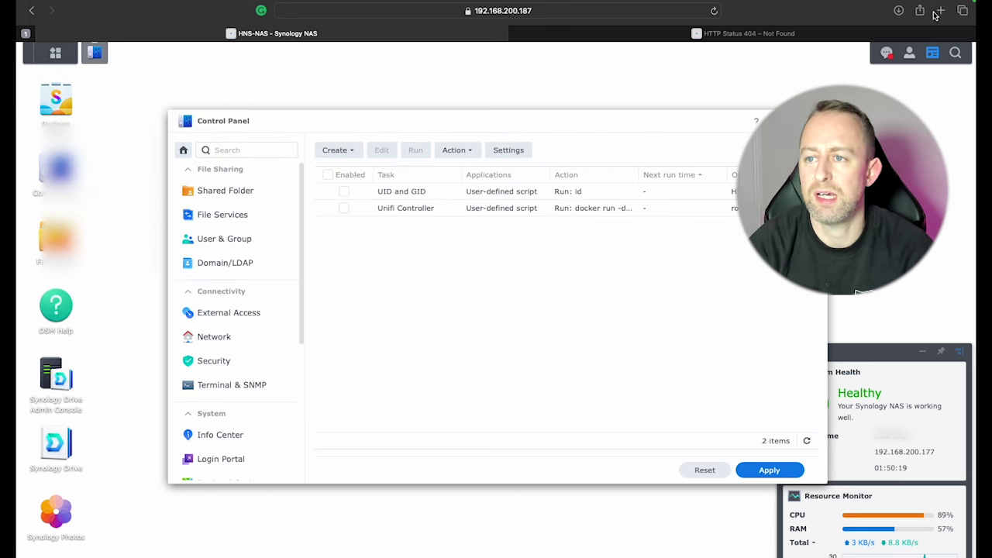
Step: In a new private window, load 192.168.200.187:8080 and bypass the certificate warning
{"action": "left_click", "coordinate": [777, 34]}
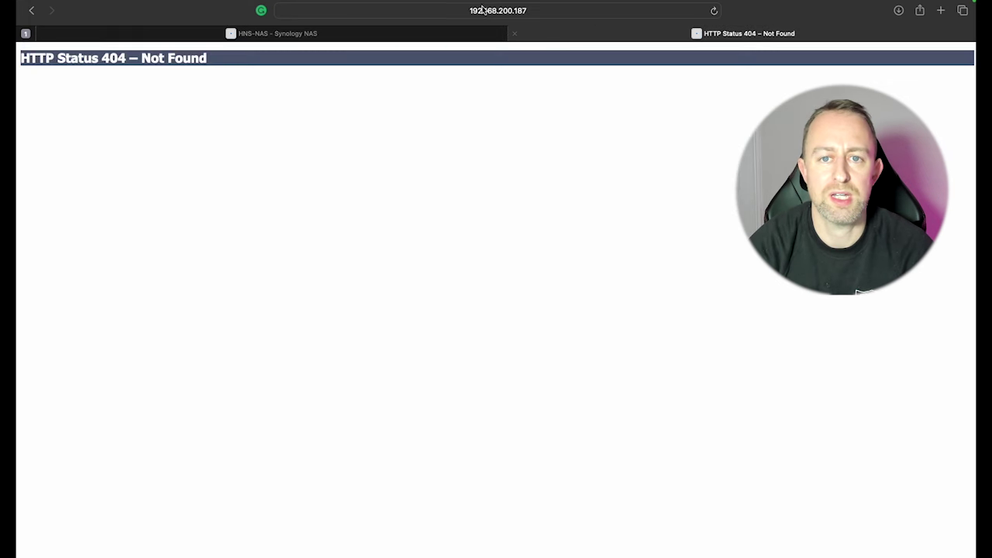
{"action": "key", "text": "super+shift+n"}
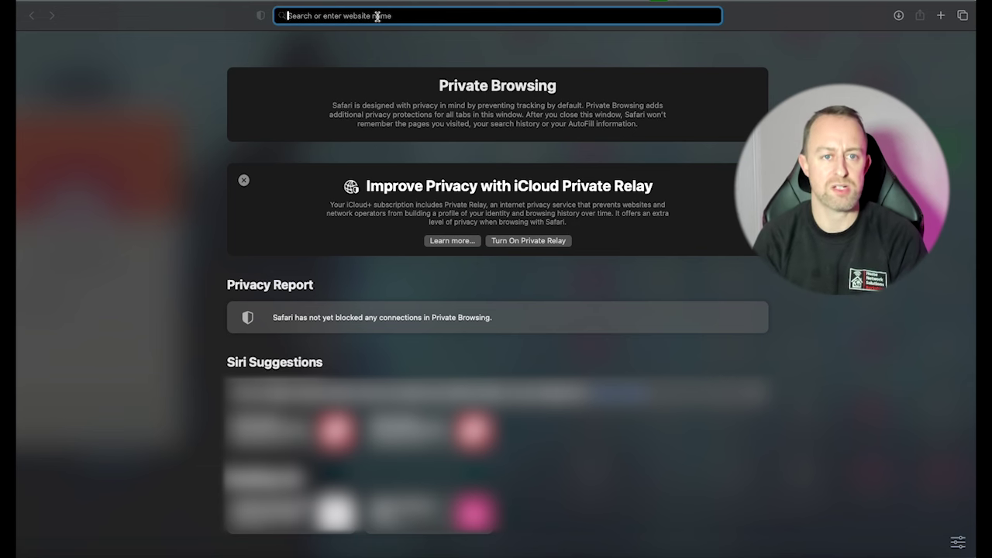
{"action": "type", "text": "ht"}
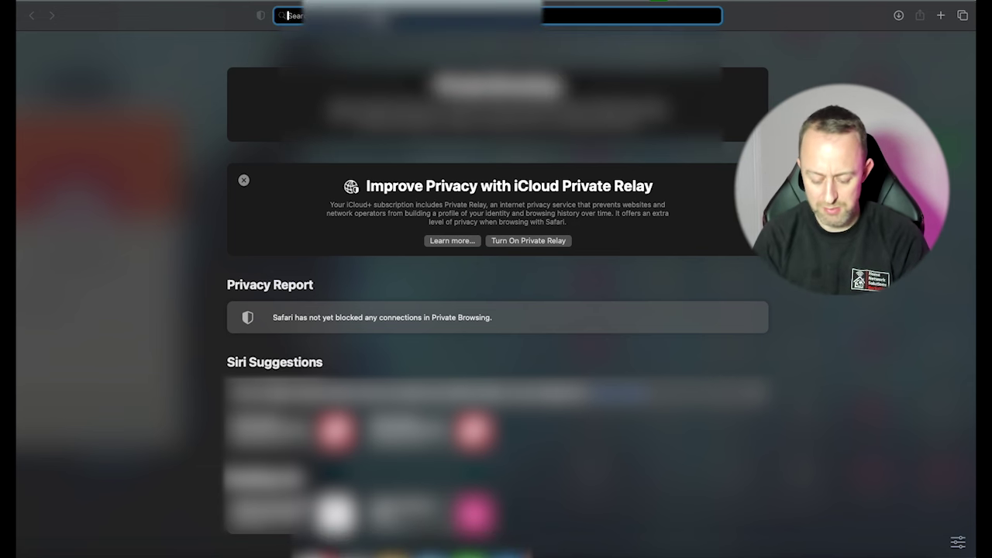
{"action": "type", "text": "tp"}
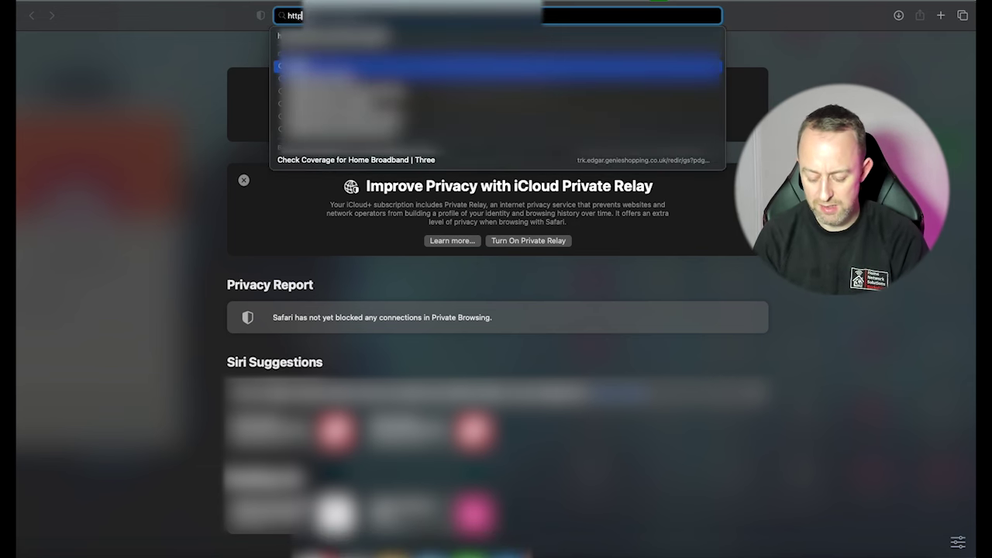
{"action": "type", "text": "s"}
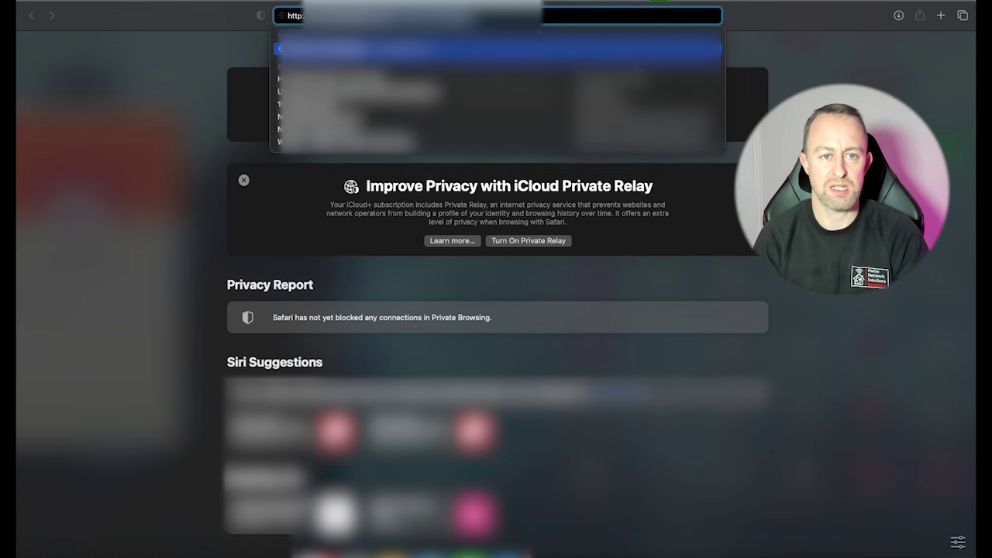
{"action": "type", "text": "192.168.200."}
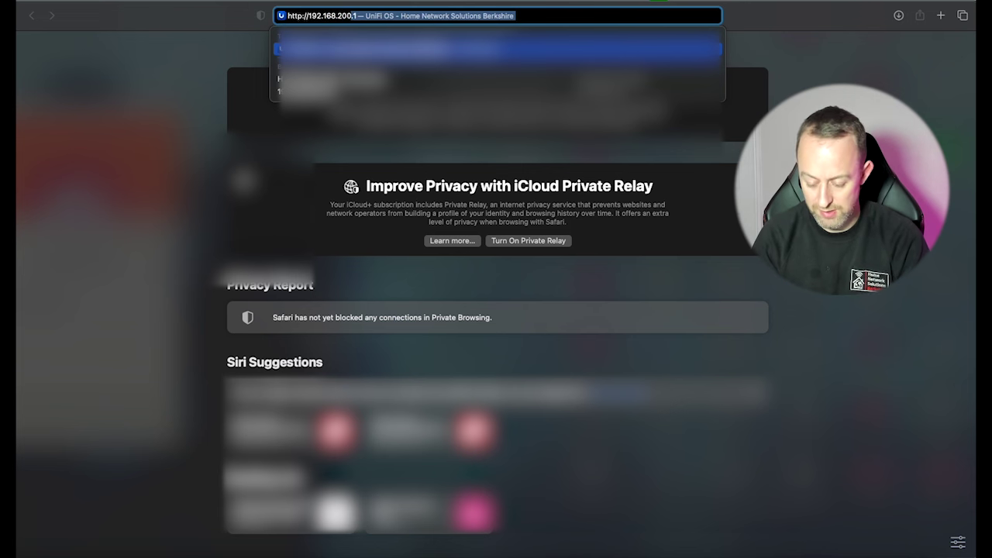
{"action": "type", "text": "1"}
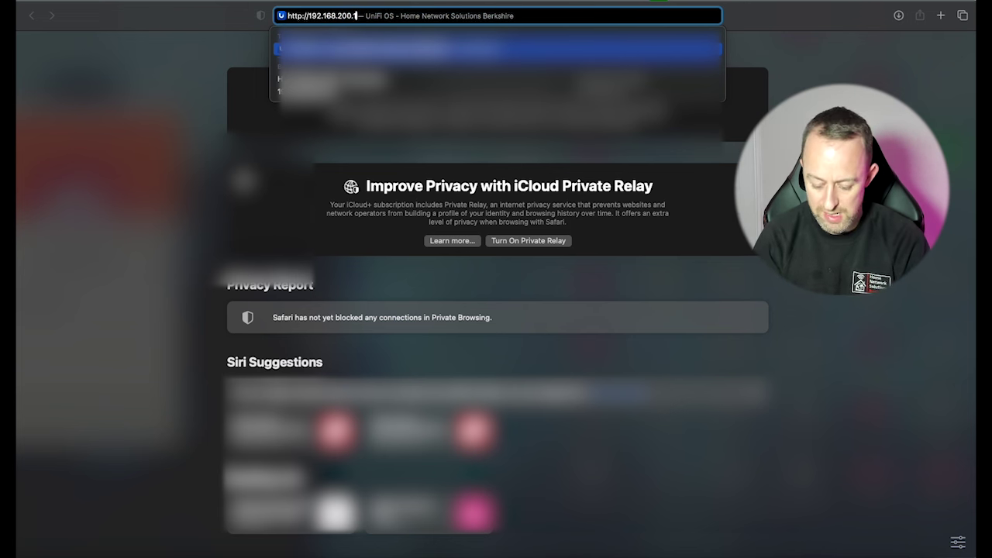
{"action": "type", "text": "87"}
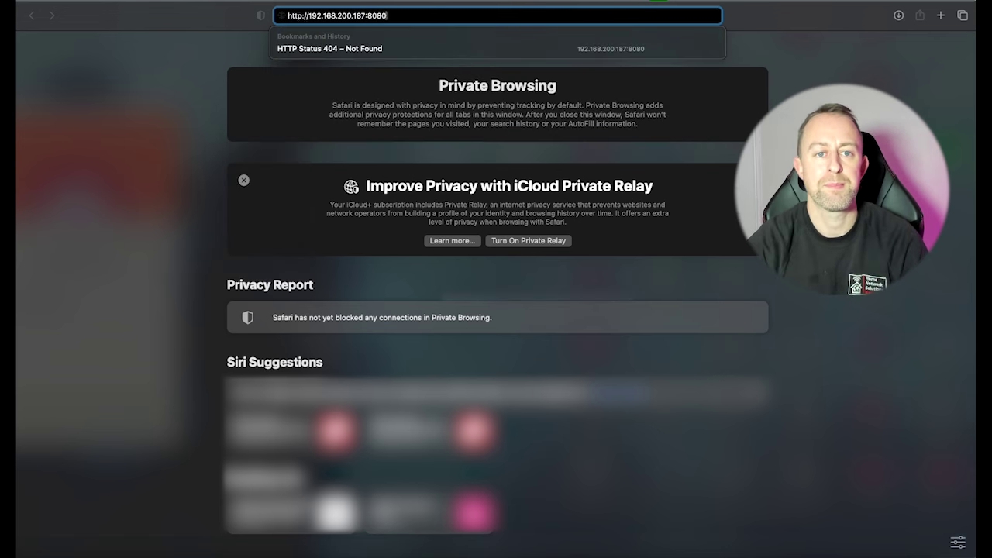
{"action": "type", "text": ":8080"}
{"action": "key", "text": "Return"}
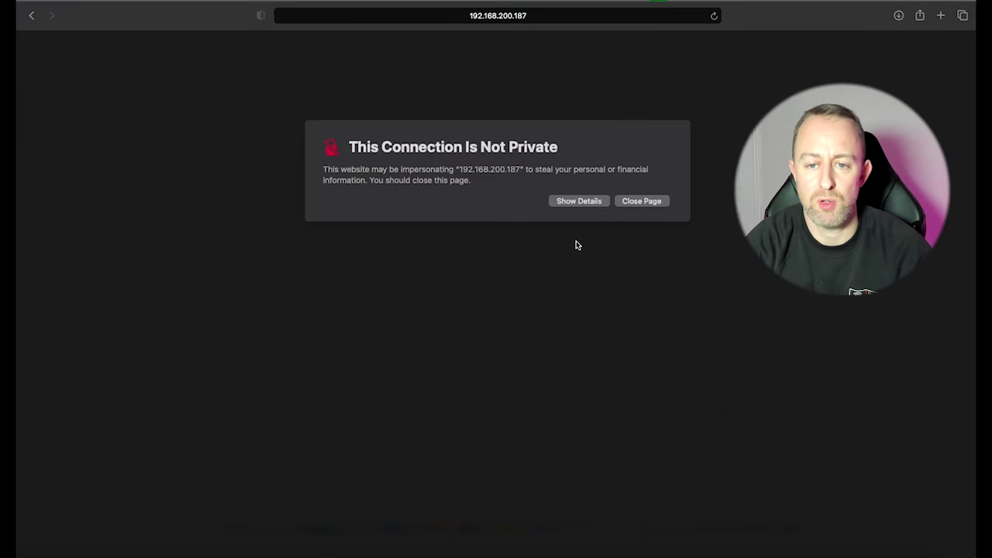
{"action": "left_click", "coordinate": [572, 207]}
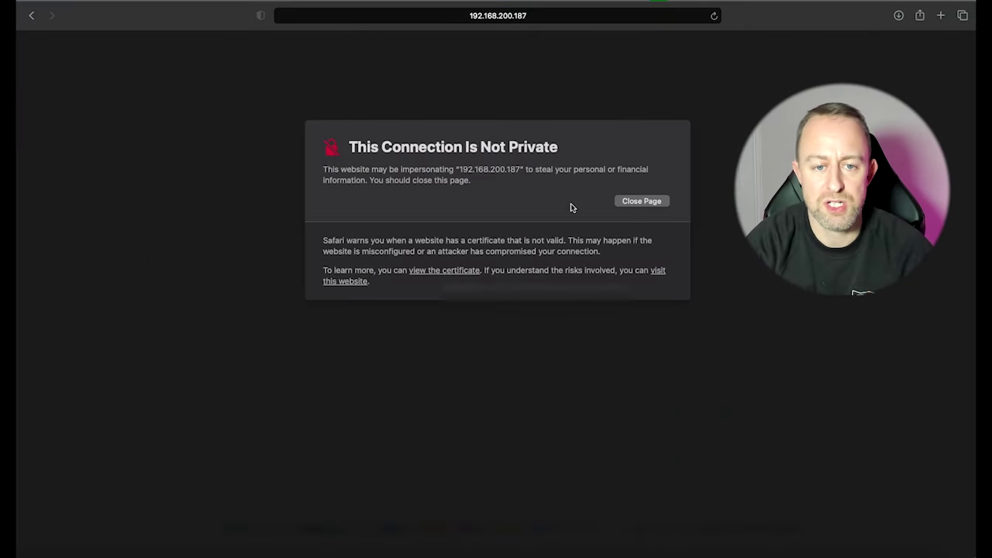
{"action": "left_click", "coordinate": [348, 282]}
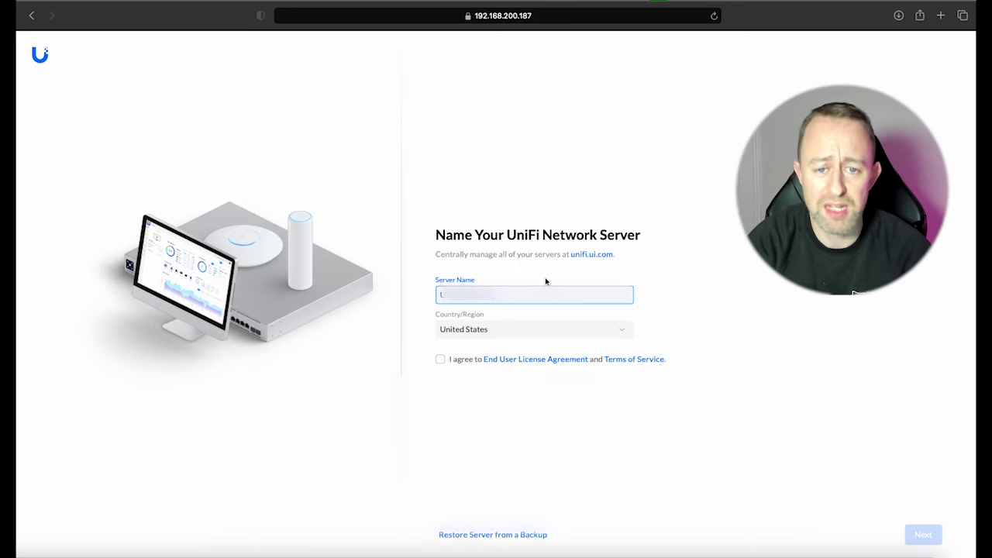
Step: Enter a server name, choose United Kingdom as the country, accept the terms and continue
{"action": "key", "text": "super+a"}
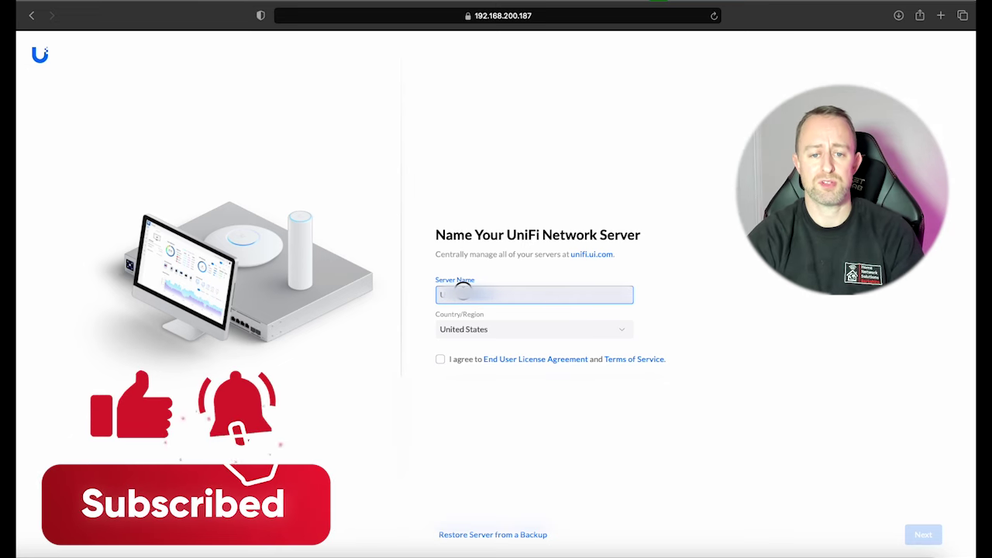
{"action": "type", "text": "Y"}
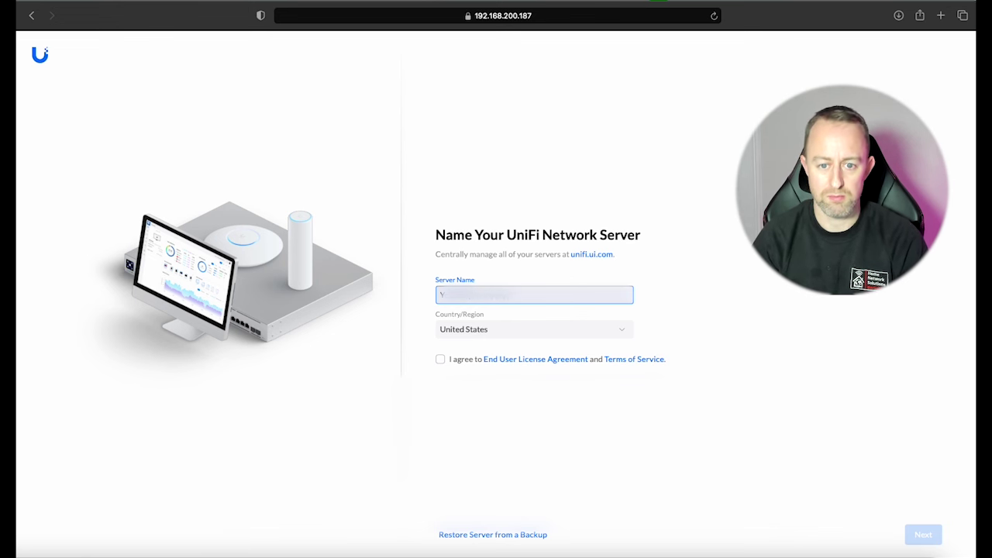
{"action": "left_click", "coordinate": [467, 329]}
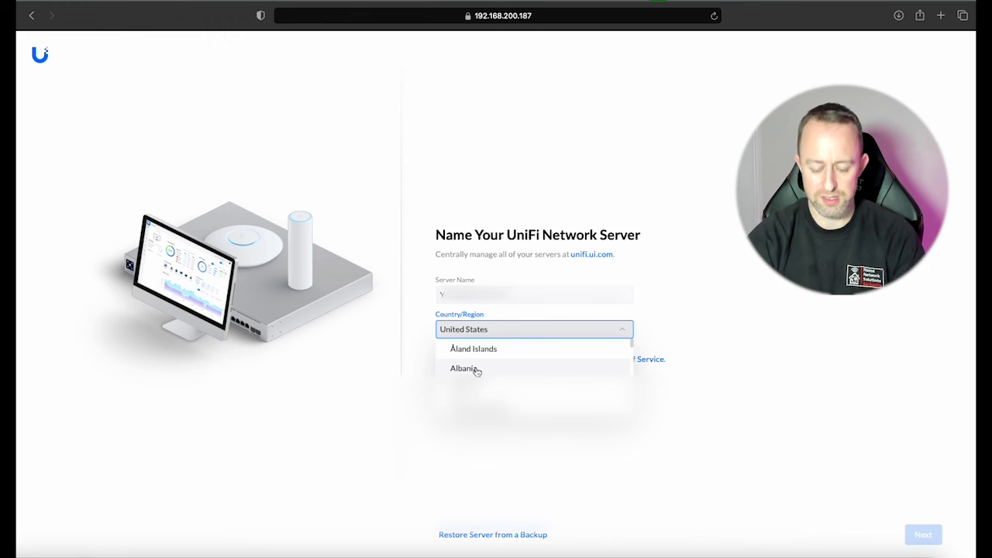
{"action": "scroll", "coordinate": [476, 371], "scroll_direction": "down", "scroll_amount": 20}
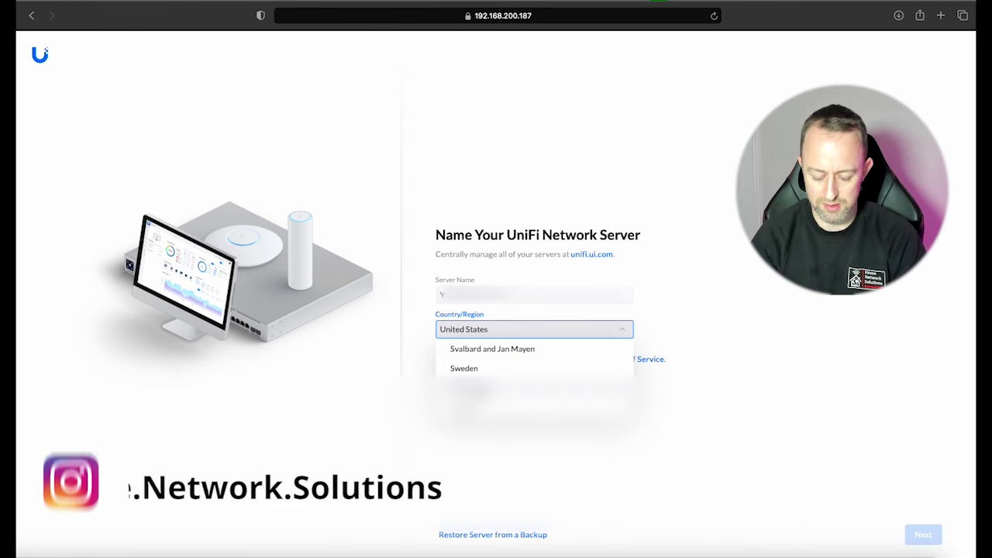
{"action": "scroll", "coordinate": [535, 358], "scroll_direction": "down", "scroll_amount": 5}
{"action": "scroll", "coordinate": [535, 358], "scroll_direction": "down", "scroll_amount": 2}
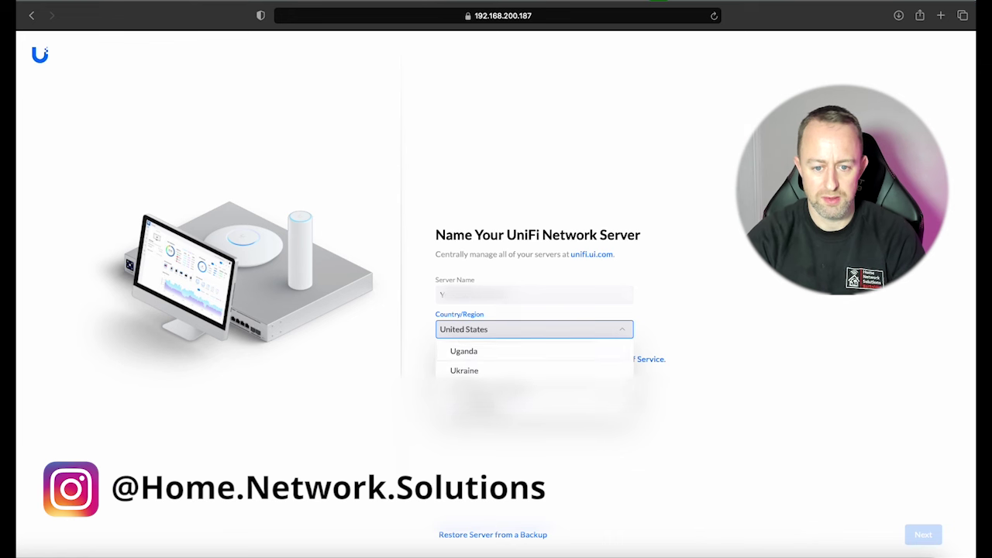
{"action": "left_click", "coordinate": [465, 387]}
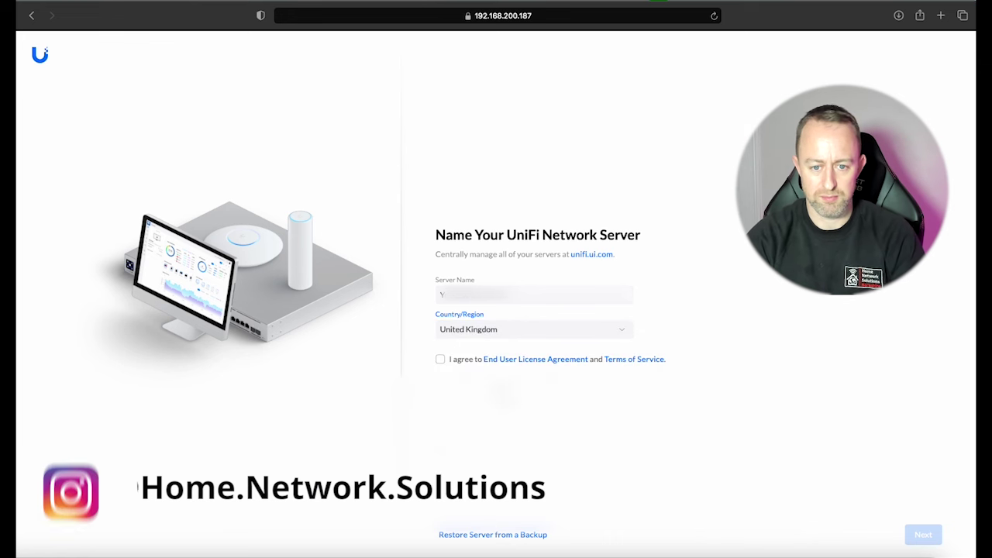
{"action": "left_click", "coordinate": [440, 361]}
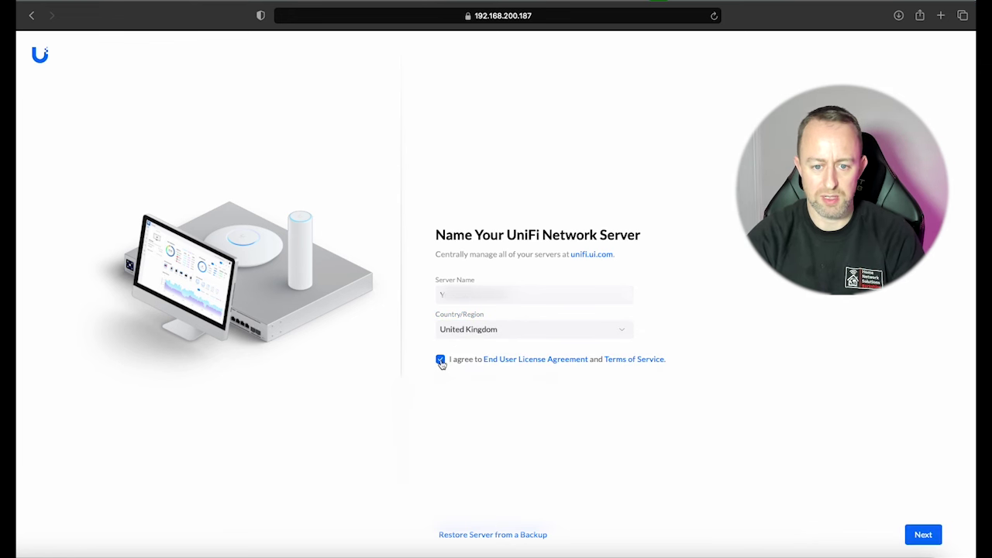
{"action": "left_click", "coordinate": [916, 533]}
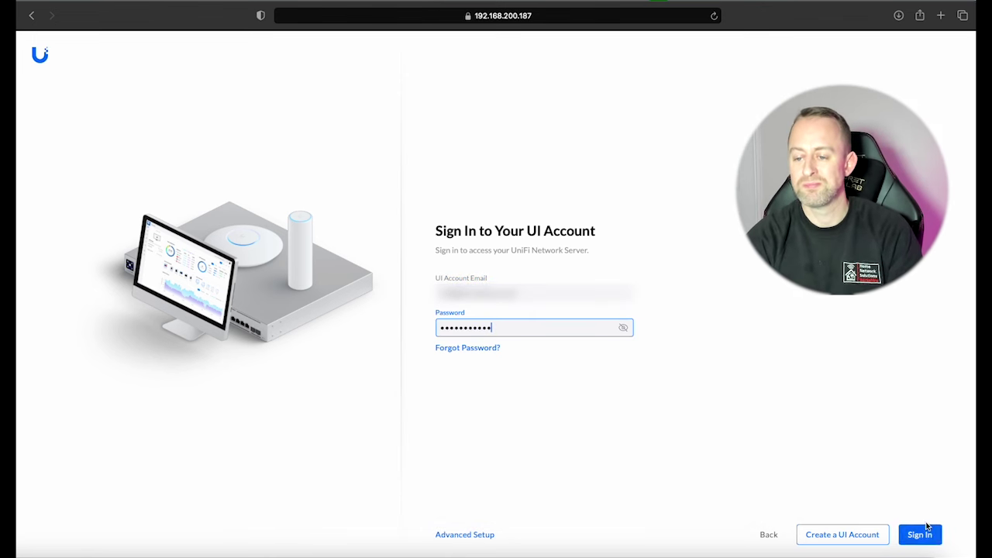
Step: Sign in with the UI account credentials to finish setup and reach the dashboard
{"action": "left_click", "coordinate": [919, 536]}
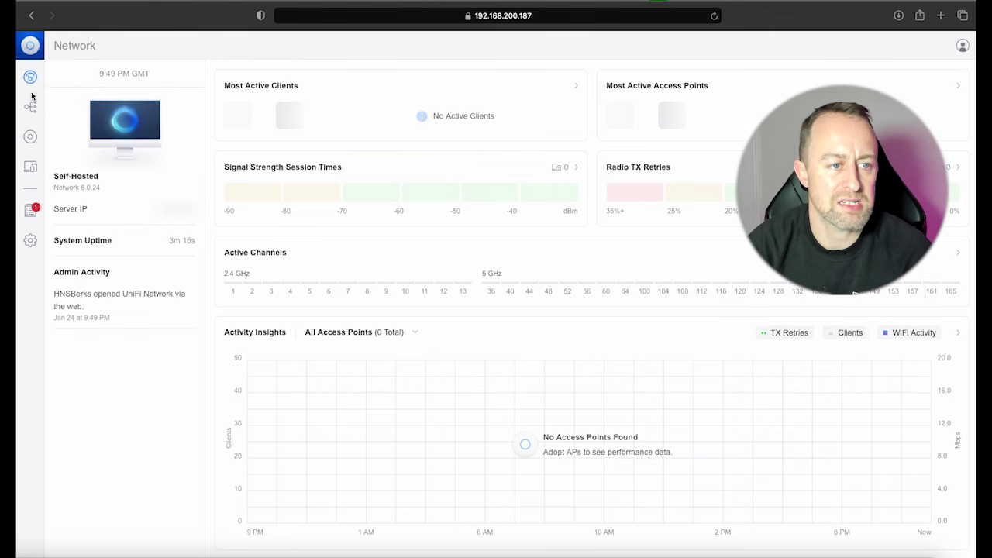
Step: Adopt the U6-Mesh from the UniFi Devices list, then go to the Settings page
{"action": "left_click", "coordinate": [31, 138]}
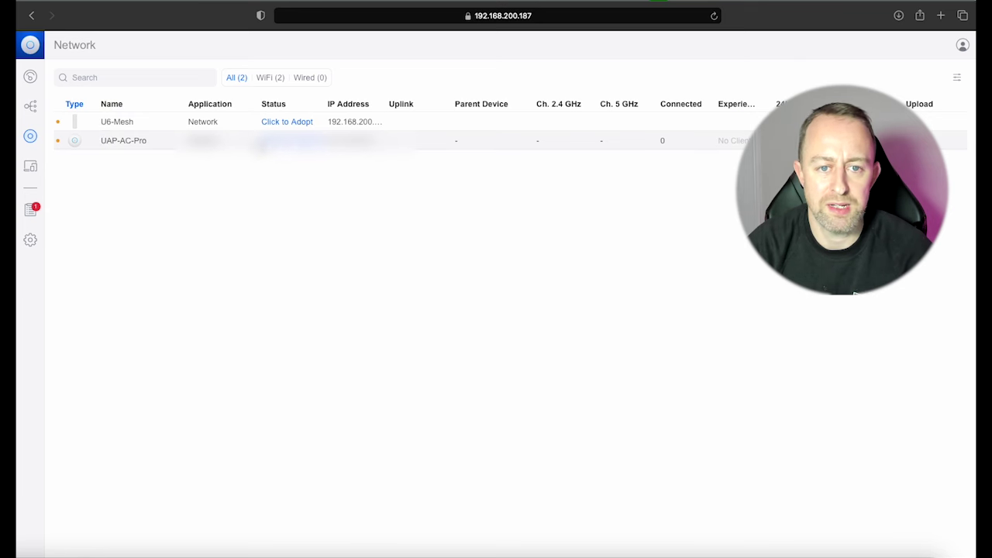
{"action": "left_click", "coordinate": [286, 122]}
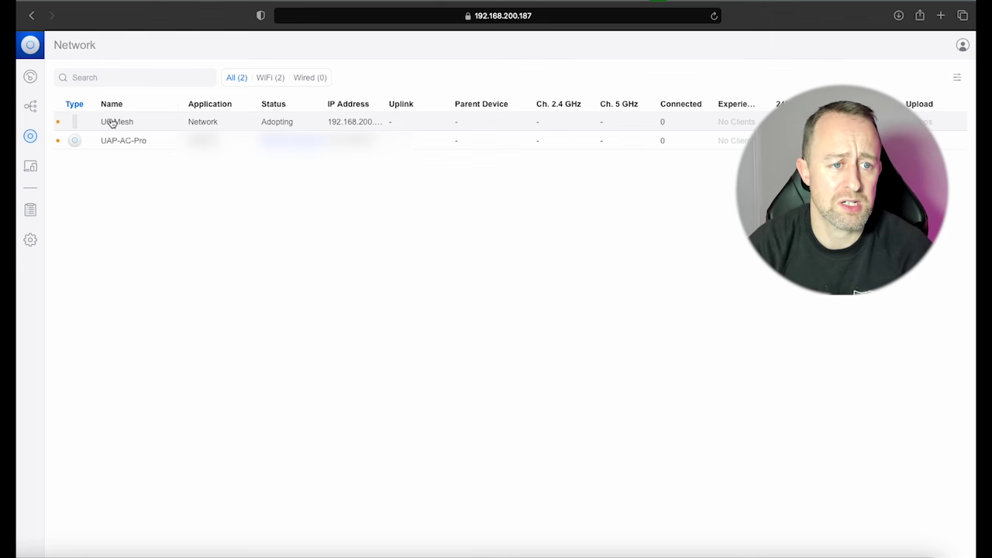
{"action": "left_click", "coordinate": [30, 241]}
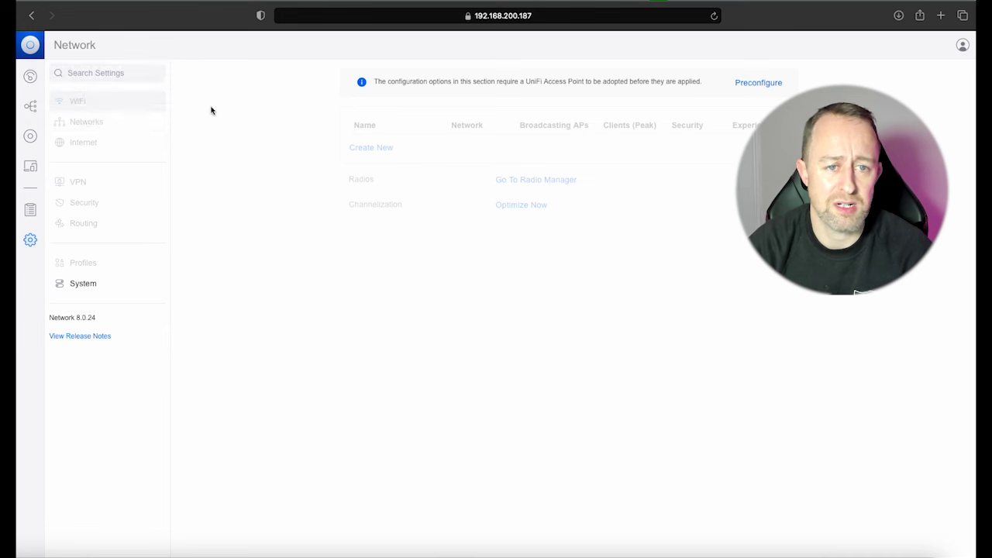
Step: Preconfigure a new WiFi network named 'Youtube WiFi' with its password and add it
{"action": "left_click", "coordinate": [757, 86]}
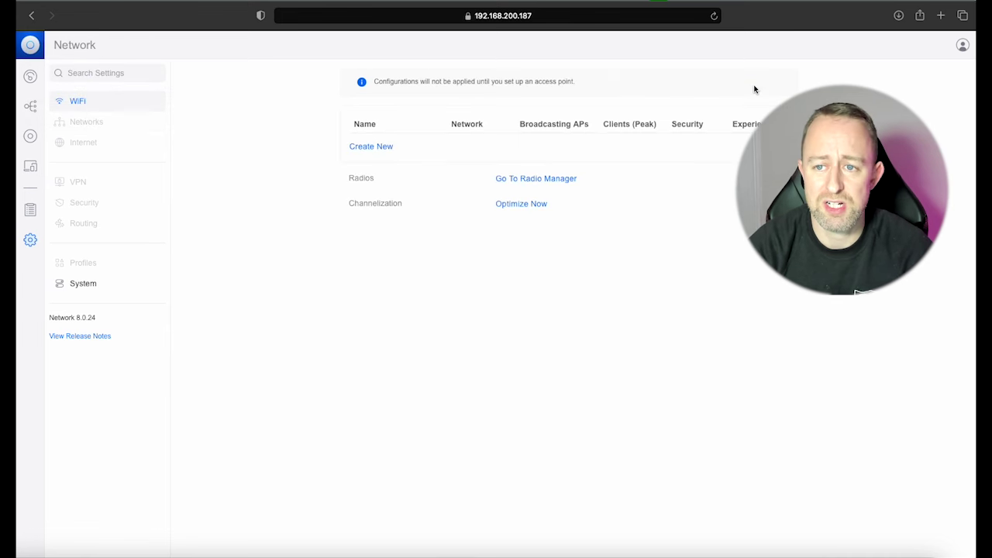
{"action": "left_click", "coordinate": [378, 150]}
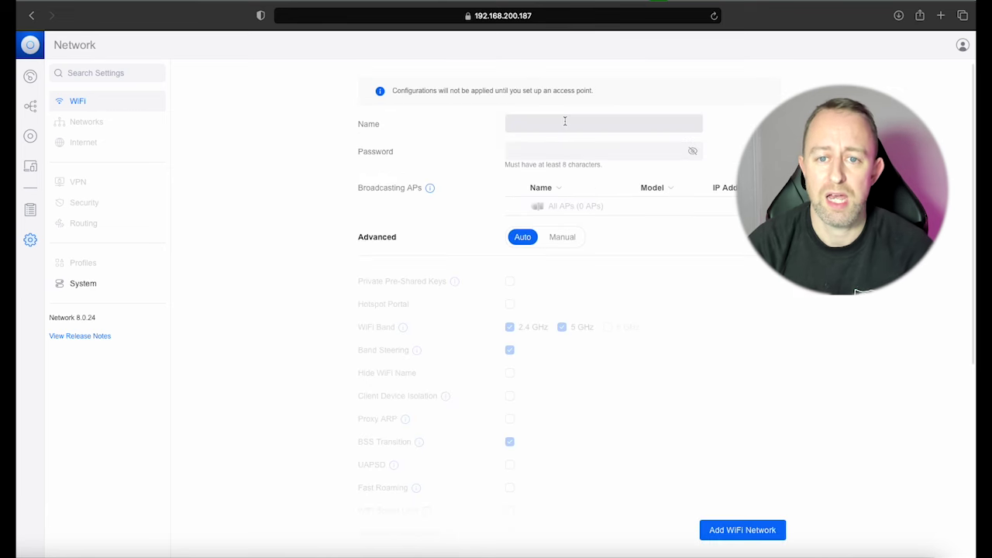
{"action": "left_click", "coordinate": [565, 122]}
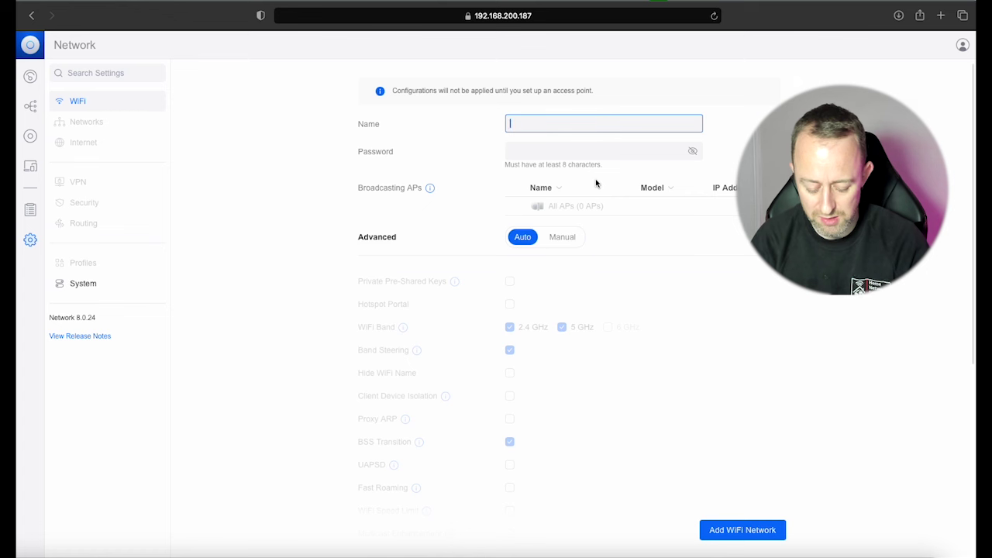
{"action": "type", "text": "Y"}
{"action": "key", "text": "BackSpace"}
{"action": "type", "text": "You"}
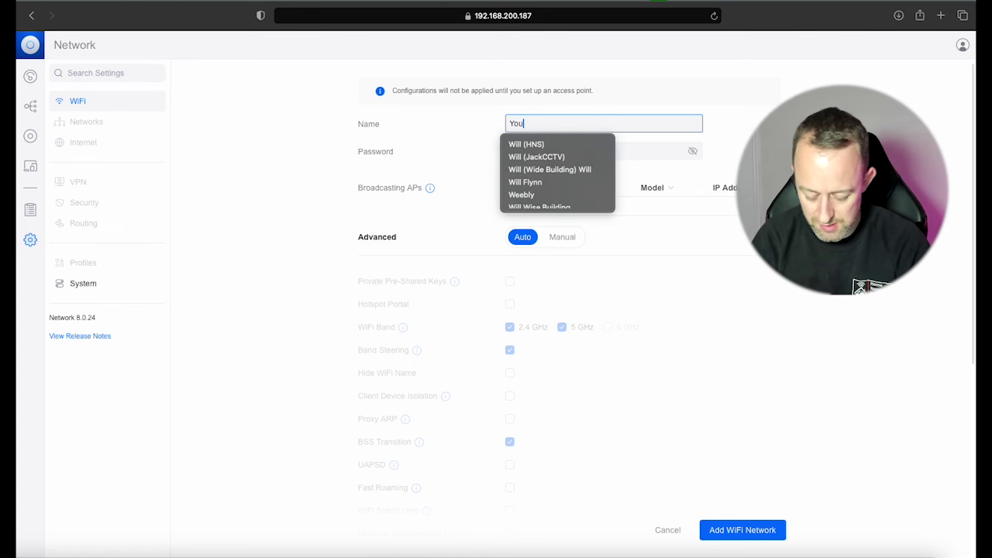
{"action": "type", "text": "tube WiFi"}
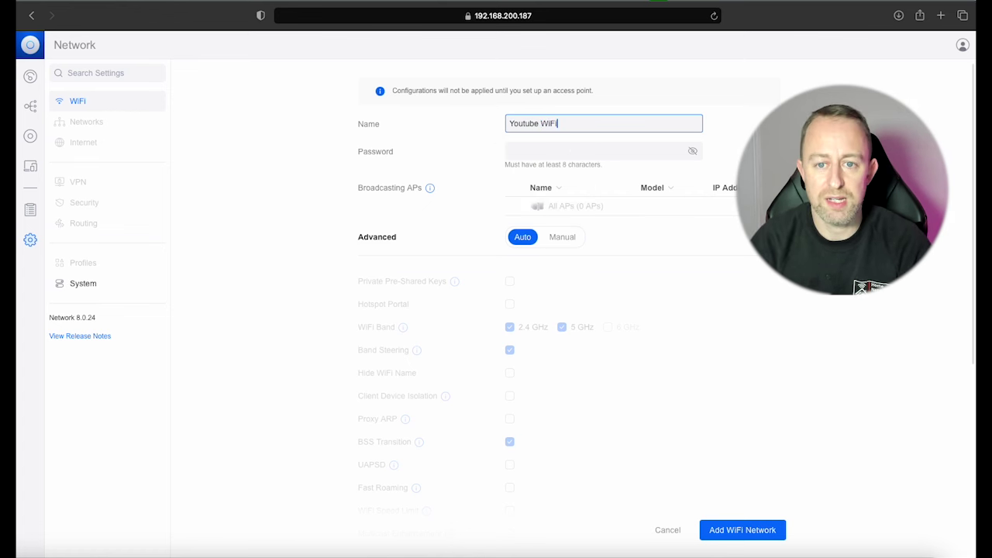
{"action": "left_click", "coordinate": [569, 151]}
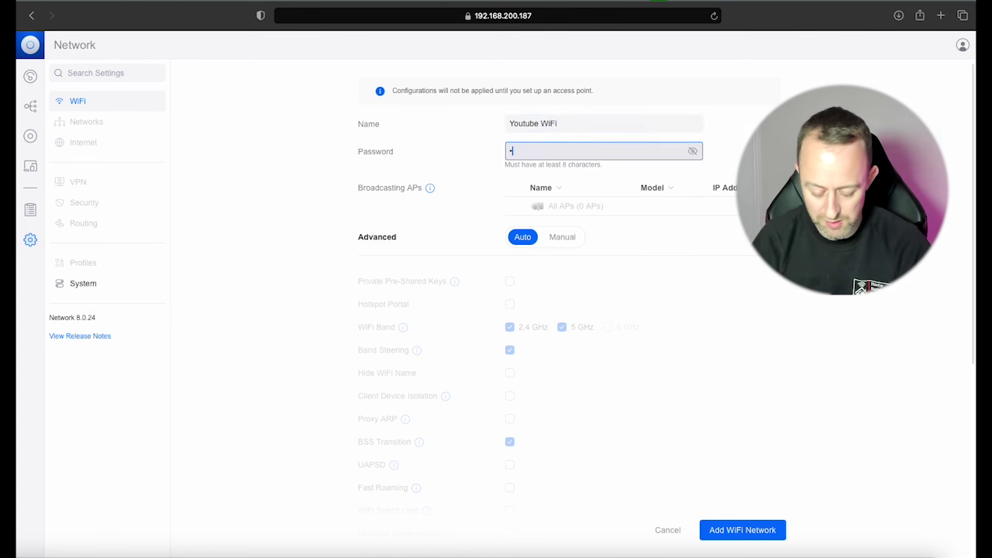
{"action": "type", "text": "•••••"}
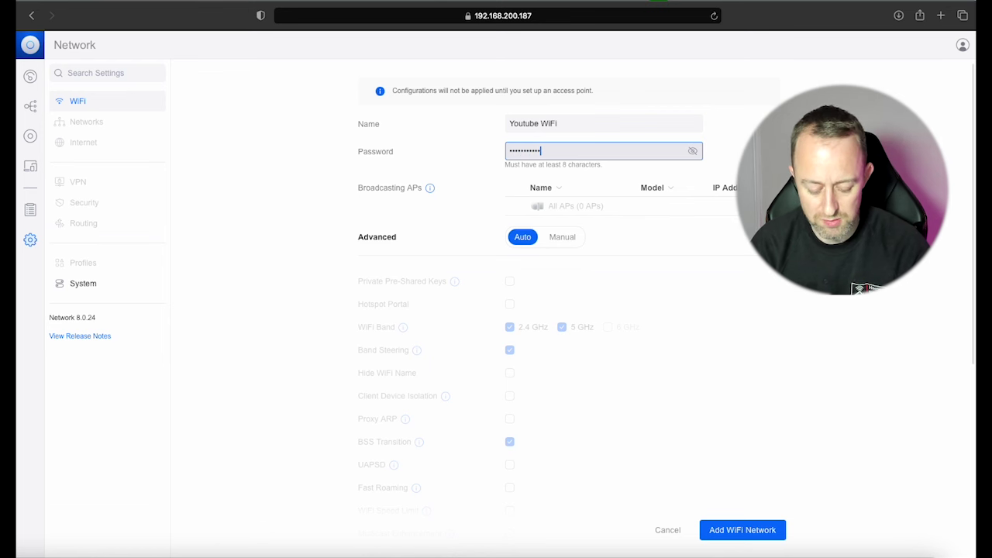
{"action": "type", "text": "ord123!!"}
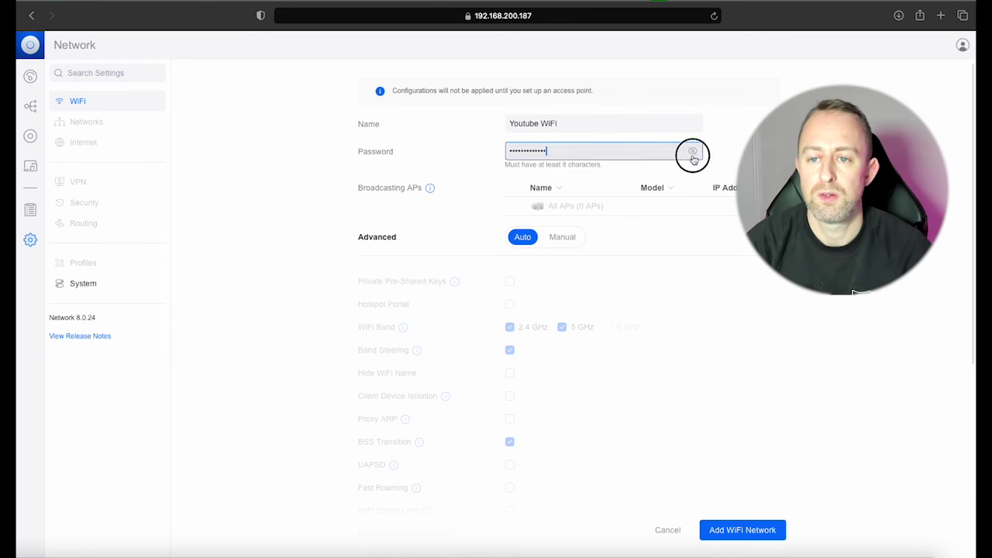
{"action": "left_click", "coordinate": [692, 151]}
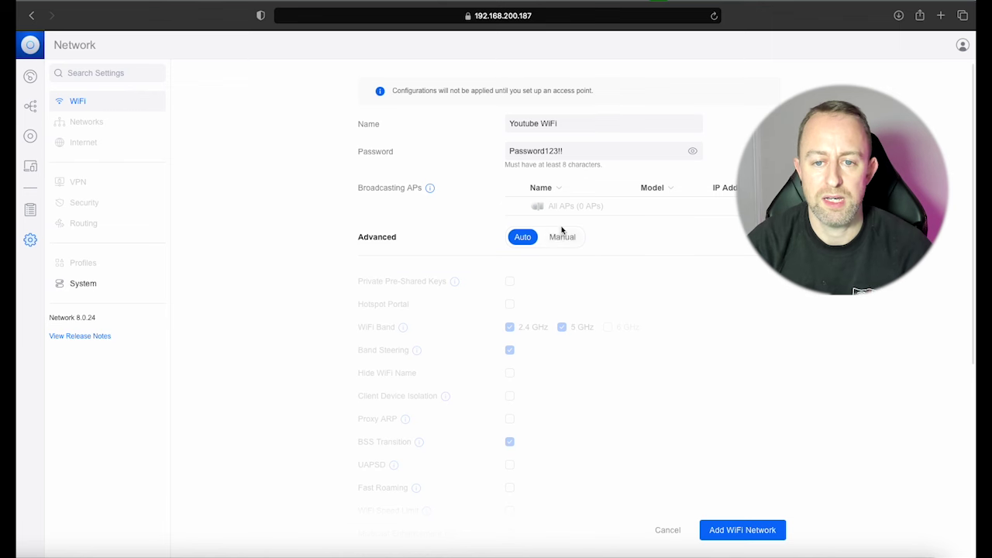
{"action": "left_click", "coordinate": [743, 530]}
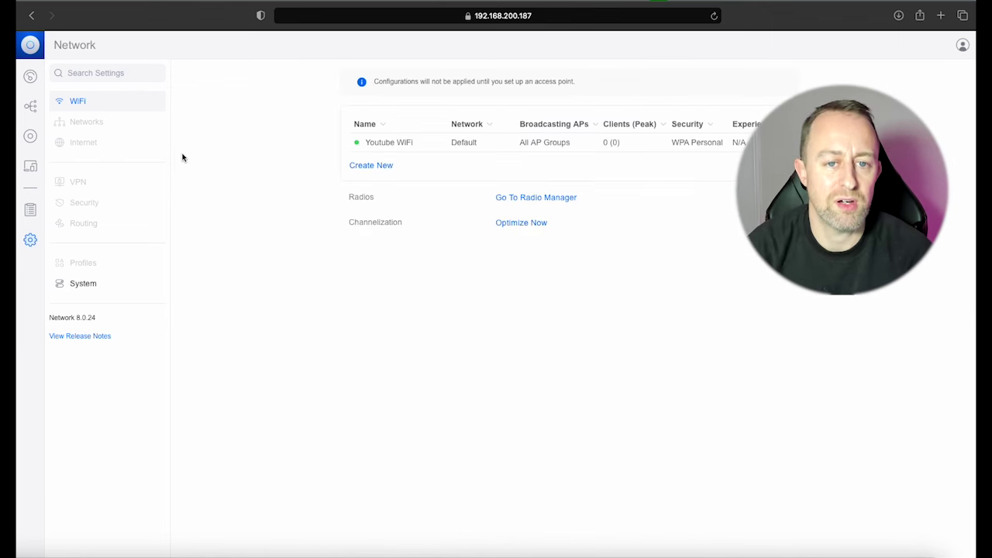
Step: Return to the UniFi Devices list to check the U6-Mesh adoption status
{"action": "left_click", "coordinate": [36, 140]}
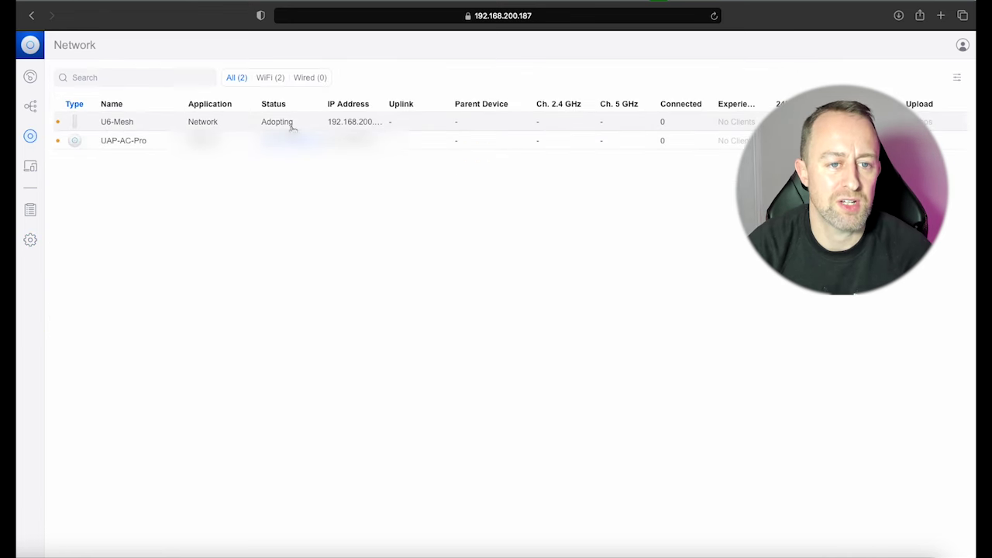